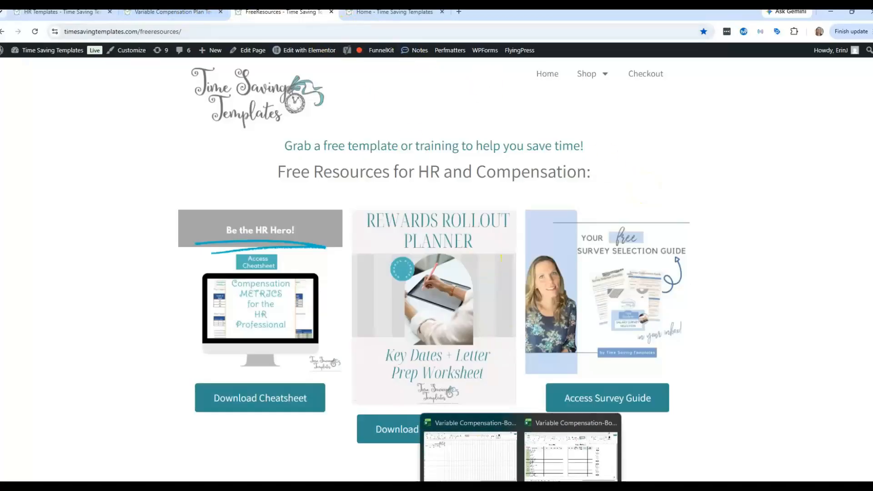
# Bring up the taskbar previews of the open Variable Compensation Excel workbooks
pyautogui.click(473, 455)
pyautogui.click(172, 464)
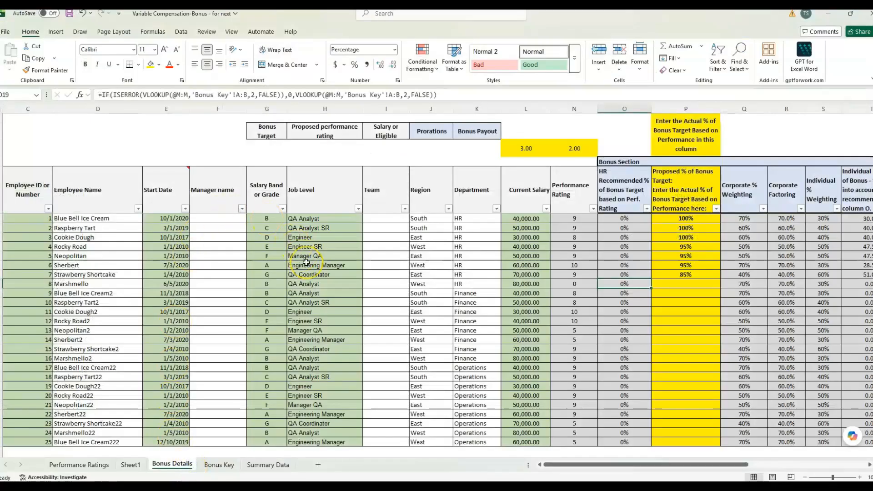
pyautogui.moveTo(587, 465); pyautogui.dragTo(614, 471)
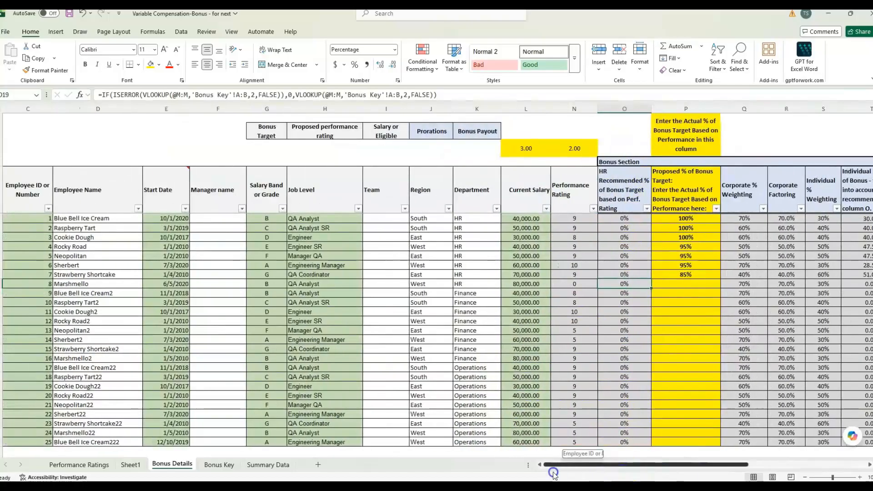
pyautogui.click(160, 196)
pyautogui.click(261, 466)
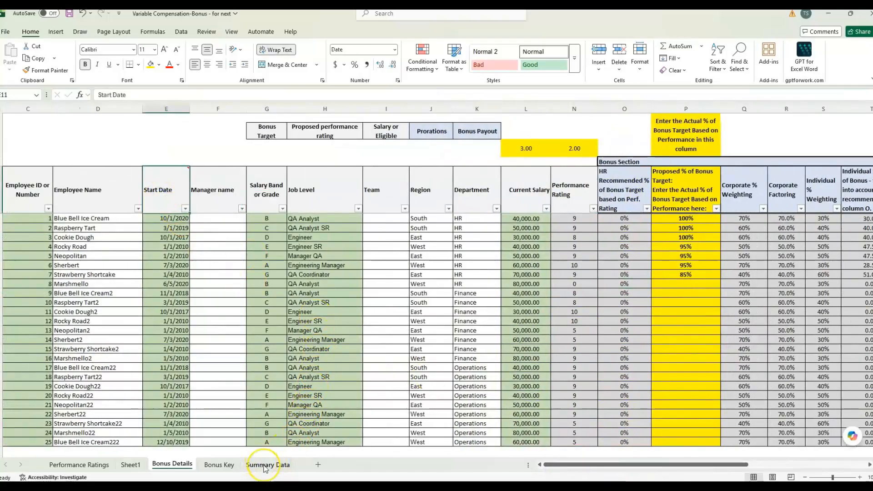
pyautogui.click(266, 466)
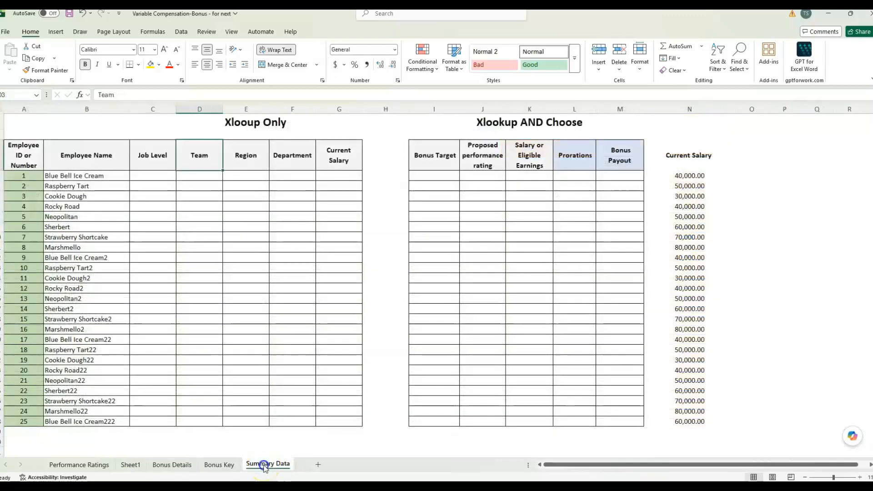
pyautogui.click(230, 186)
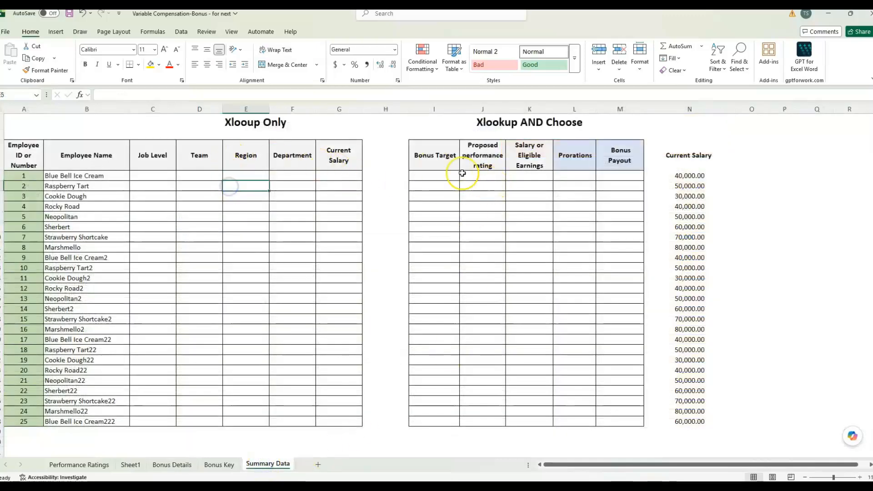
pyautogui.click(519, 159)
pyautogui.click(589, 162)
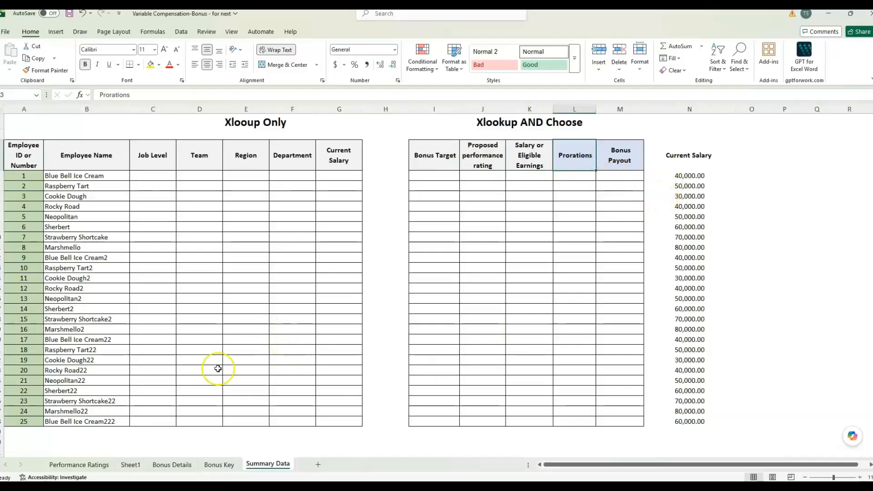
pyautogui.click(191, 467)
pyautogui.click(179, 358)
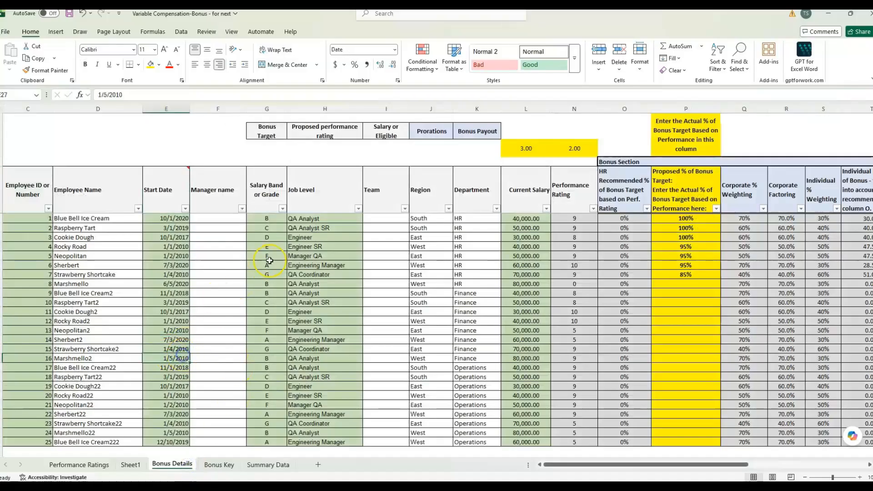
# Review the Bonus Details bonus columns, then go to the Summary Data sheet
pyautogui.click(324, 275)
pyautogui.moveTo(610, 464); pyautogui.dragTo(716, 478)
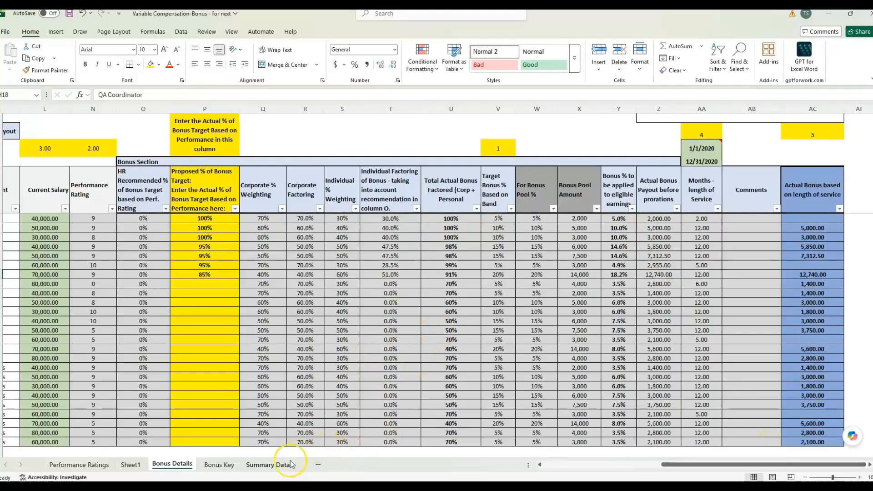
pyautogui.click(268, 464)
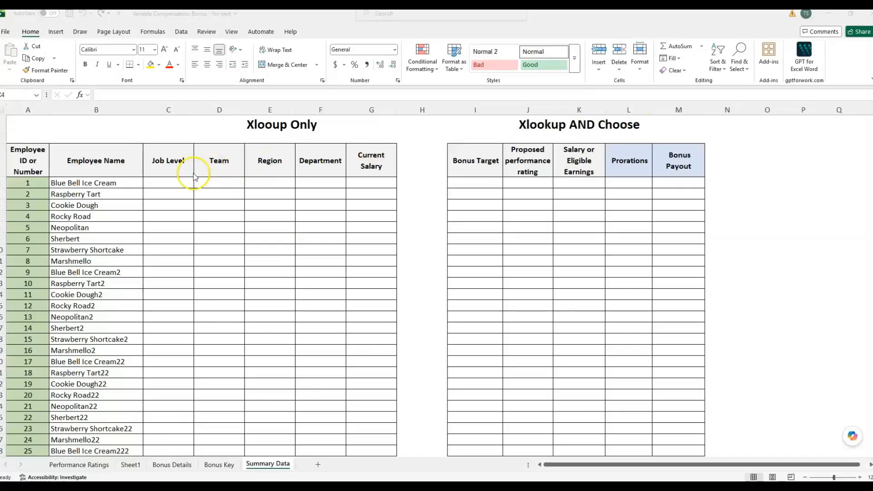
# Start an XLOOKUP in C4 using employee ID A4 as the lookup value
pyautogui.click(176, 180)
pyautogui.moveTo(176, 179); pyautogui.dragTo(108, 93)
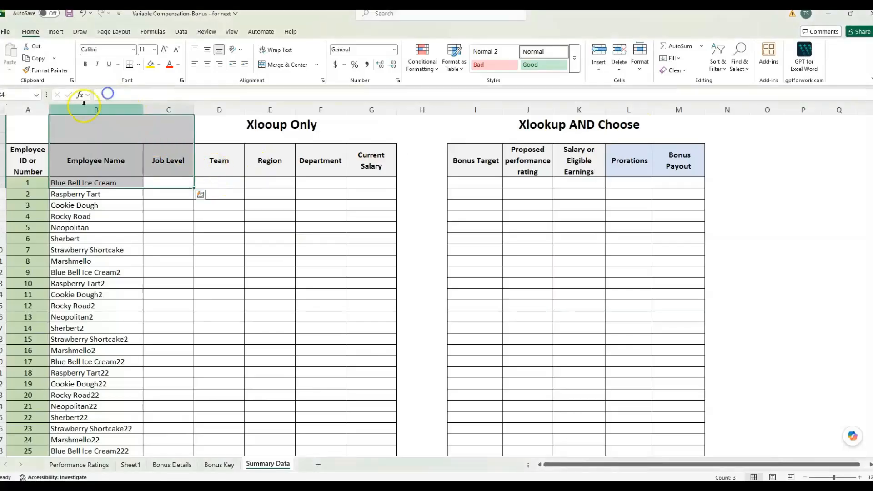
pyautogui.click(171, 183)
pyautogui.click(80, 94)
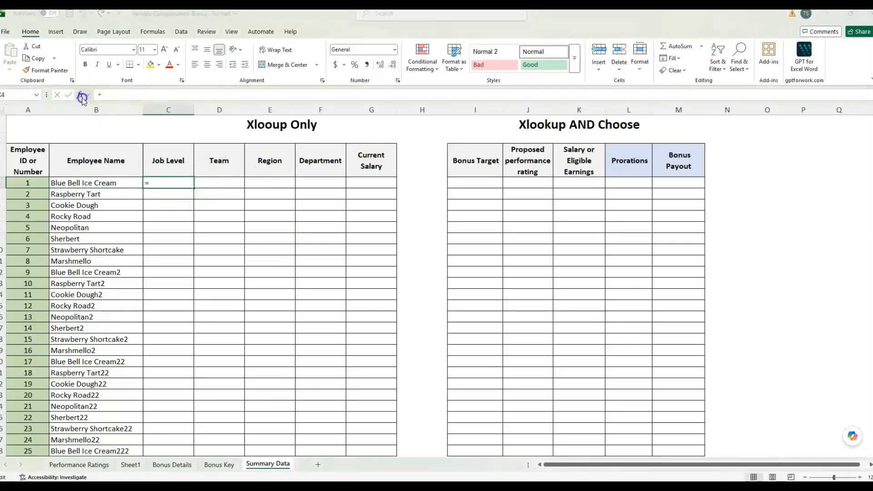
pyautogui.click(538, 291)
pyautogui.moveTo(452, 132); pyautogui.dragTo(305, 180)
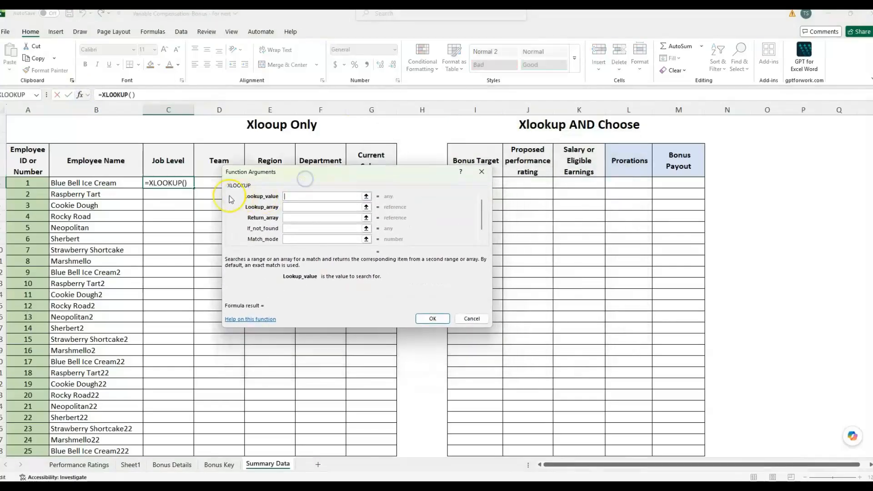
pyautogui.click(30, 184)
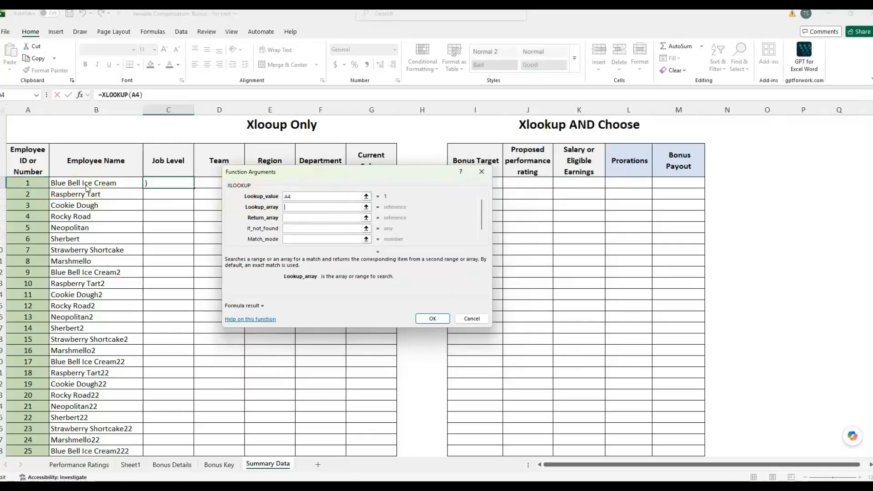
# Set the lookup array to 'Bonus Details'!C:C and the return array to columns H:L
pyautogui.click(172, 464)
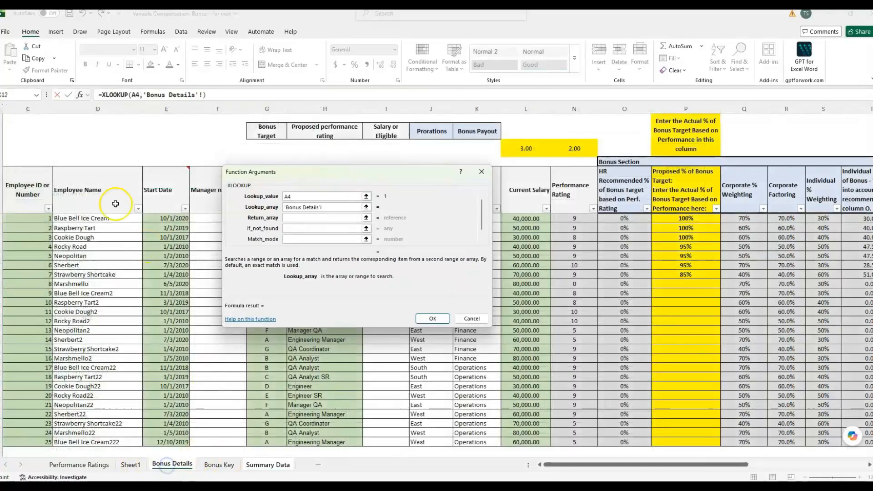
pyautogui.click(31, 109)
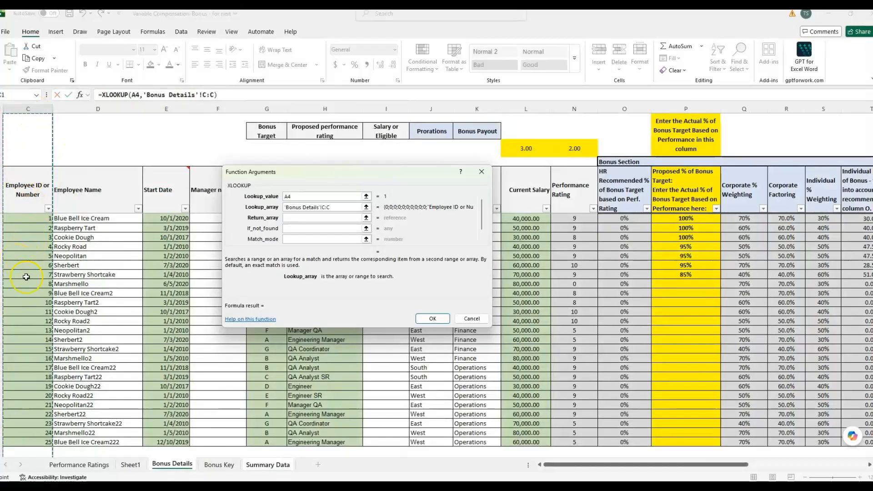
pyautogui.press('Tab')
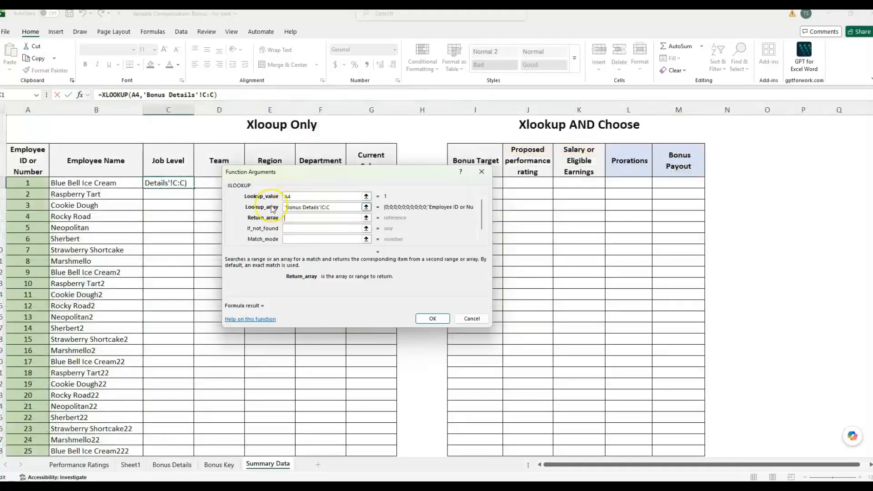
pyautogui.moveTo(263, 173); pyautogui.dragTo(207, 224)
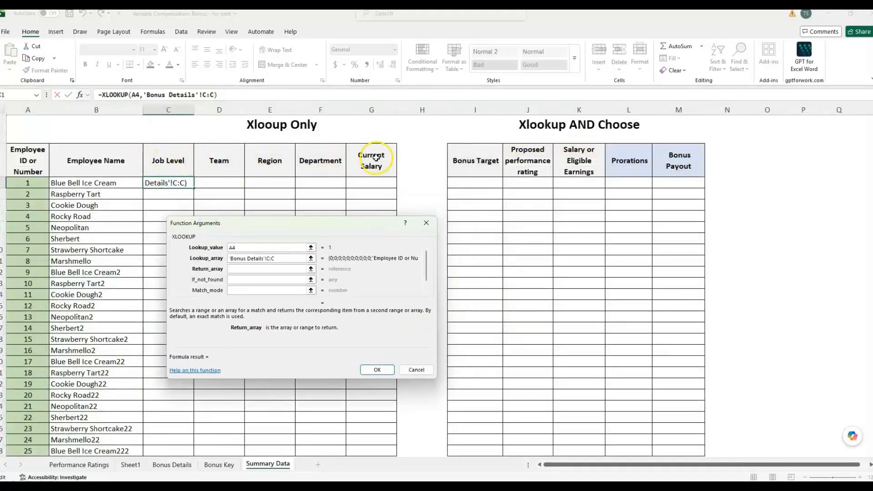
pyautogui.click(172, 464)
pyautogui.moveTo(333, 106); pyautogui.dragTo(540, 108)
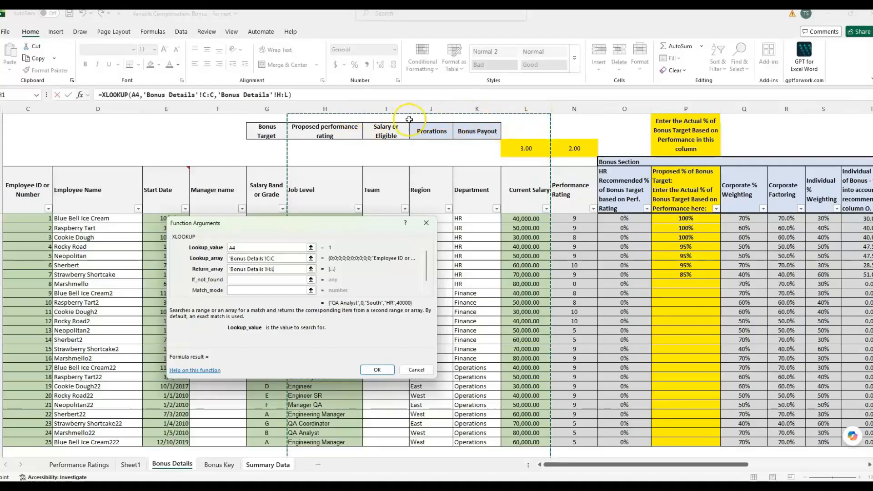
pyautogui.click(370, 369)
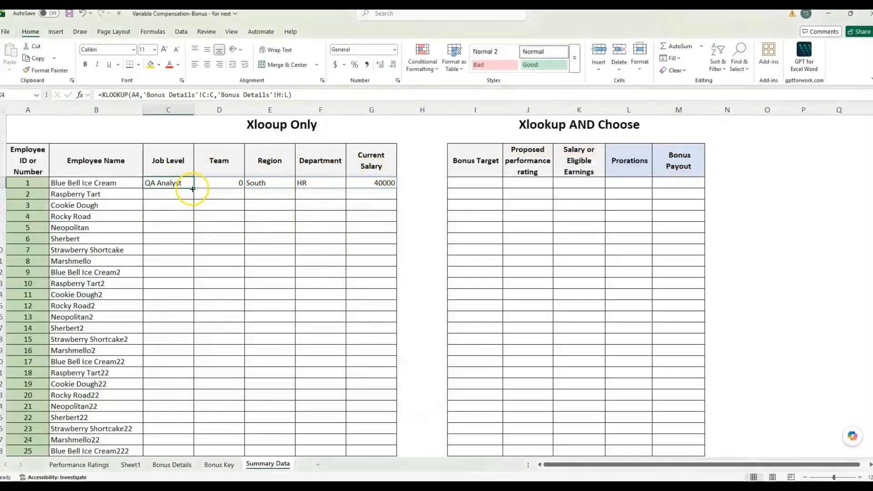
# Fill the C4 formula down to row 28 and check the Team and Region results
pyautogui.moveTo(192, 189); pyautogui.dragTo(180, 389)
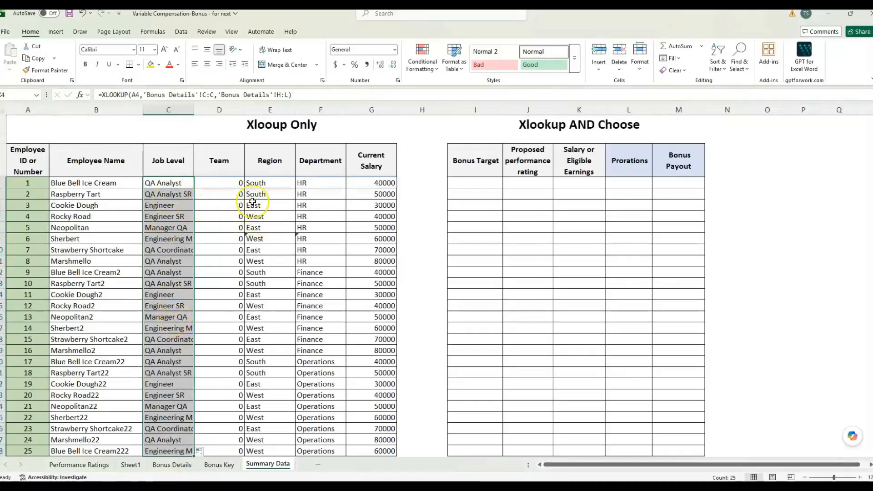
pyautogui.click(172, 182)
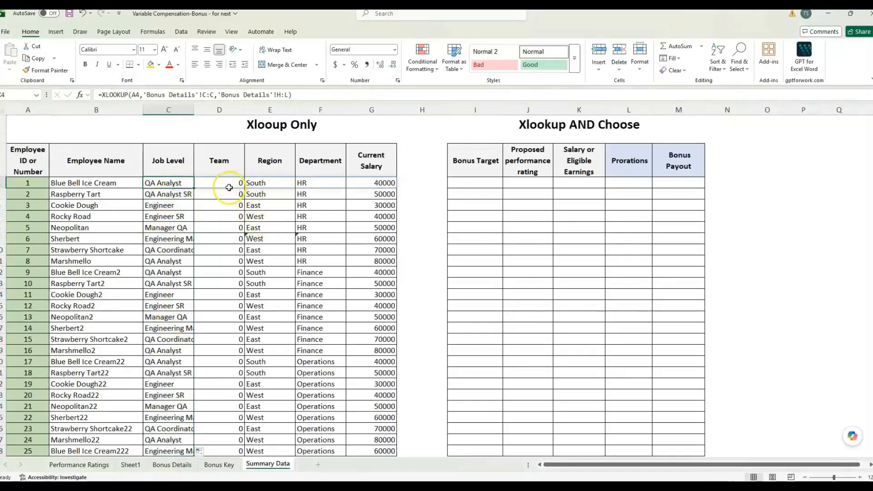
pyautogui.click(222, 182)
pyautogui.click(266, 182)
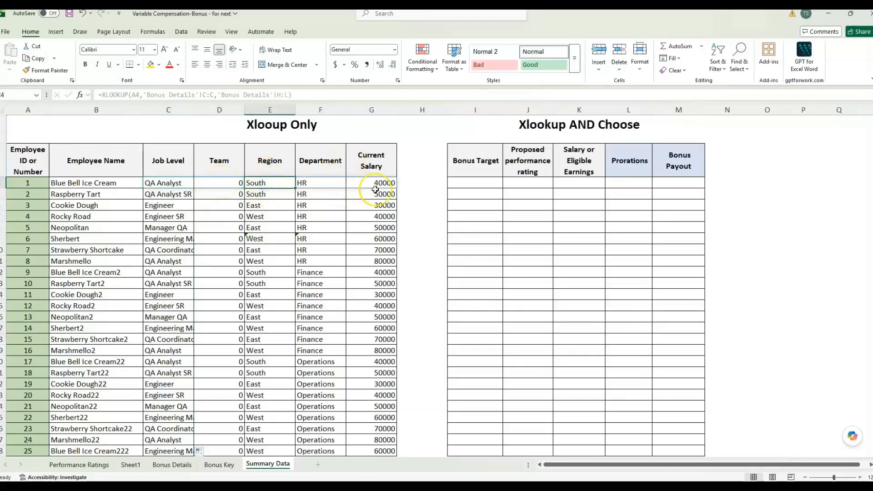
pyautogui.click(506, 182)
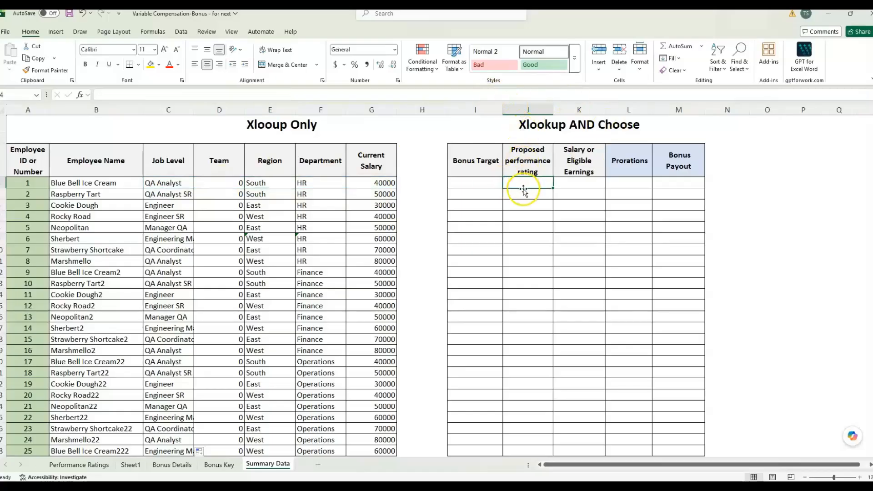
# Review the Bonus Details columns for target bonus %, performance rating, current salary and months of service
pyautogui.click(465, 162)
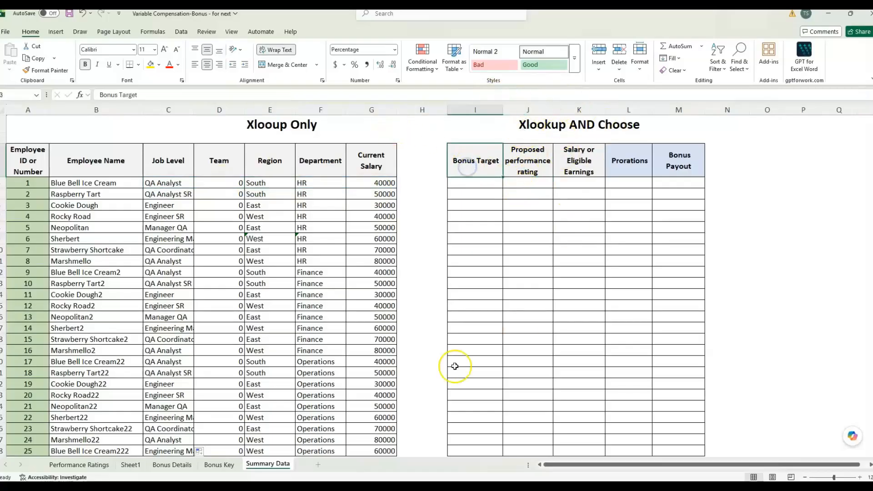
pyautogui.click(182, 467)
pyautogui.moveTo(599, 468); pyautogui.dragTo(709, 468)
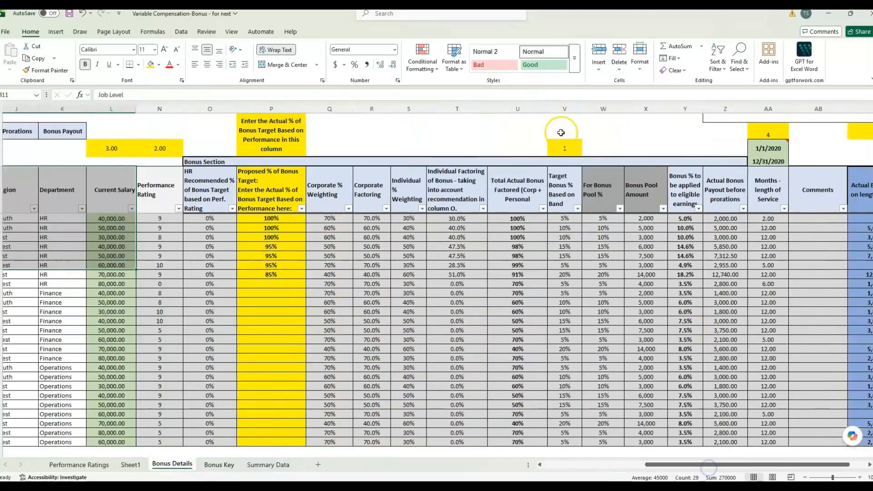
pyautogui.click(565, 147)
pyautogui.click(565, 109)
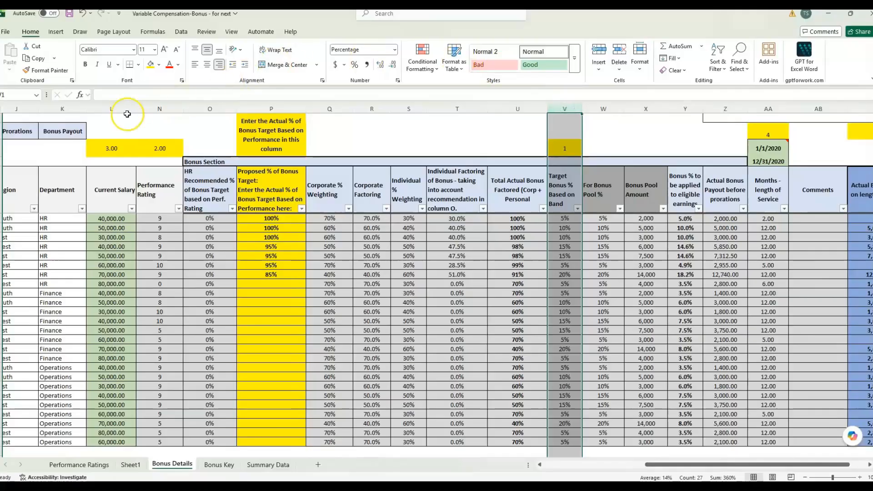
pyautogui.click(161, 109)
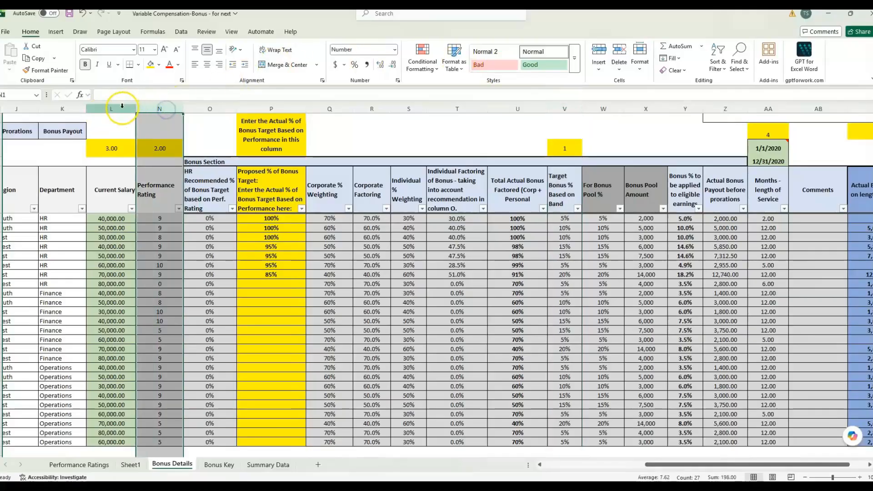
pyautogui.click(112, 109)
pyautogui.click(750, 111)
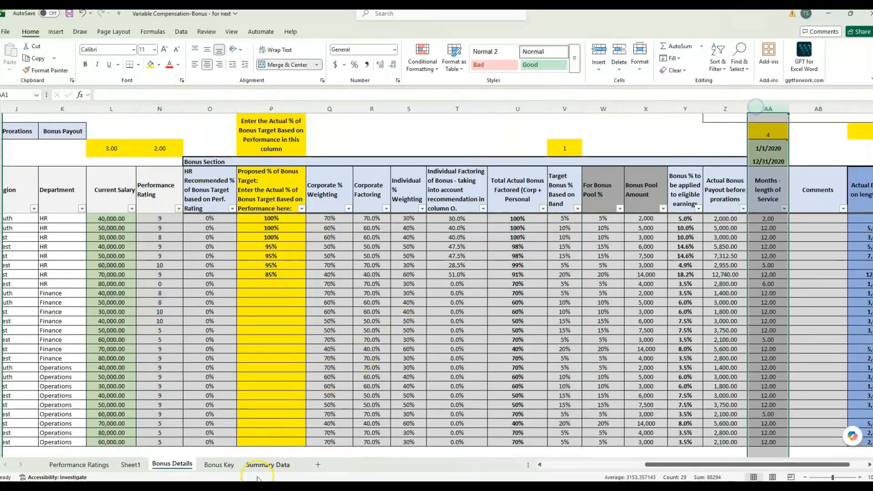
# Copy the XLOOKUP formula text from C4 and start a formula in Bonus Target cell I4
pyautogui.click(273, 466)
pyautogui.click(464, 184)
pyautogui.click(106, 183)
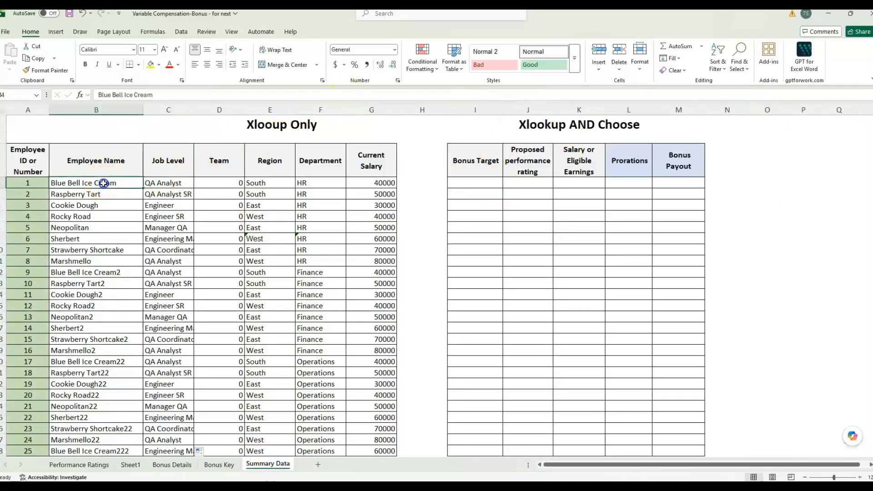
pyautogui.click(176, 182)
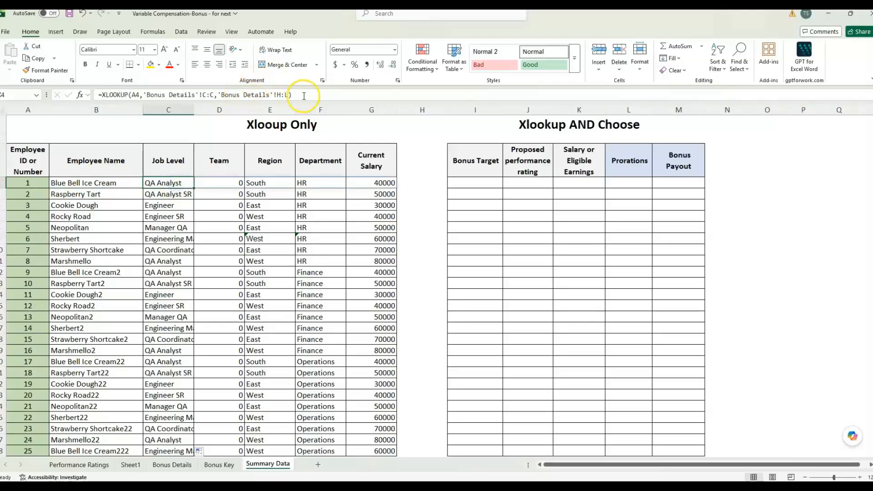
pyautogui.moveTo(309, 95); pyautogui.dragTo(83, 97)
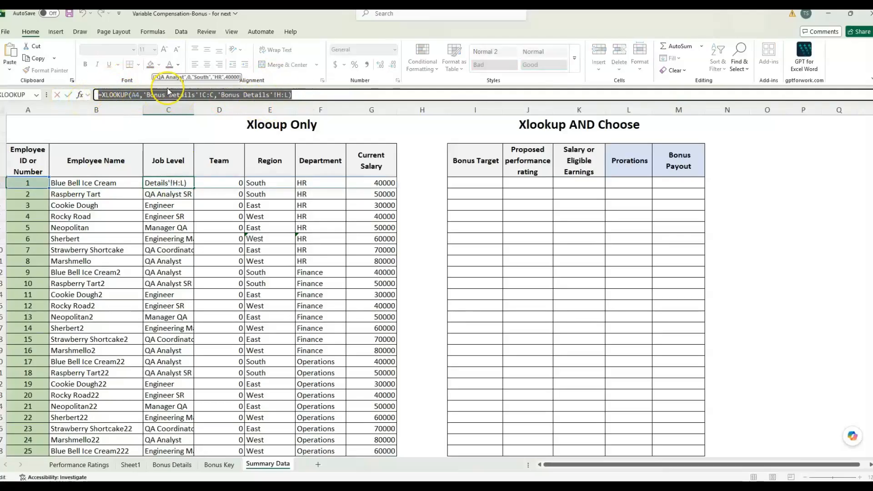
pyautogui.doubleClick(489, 182)
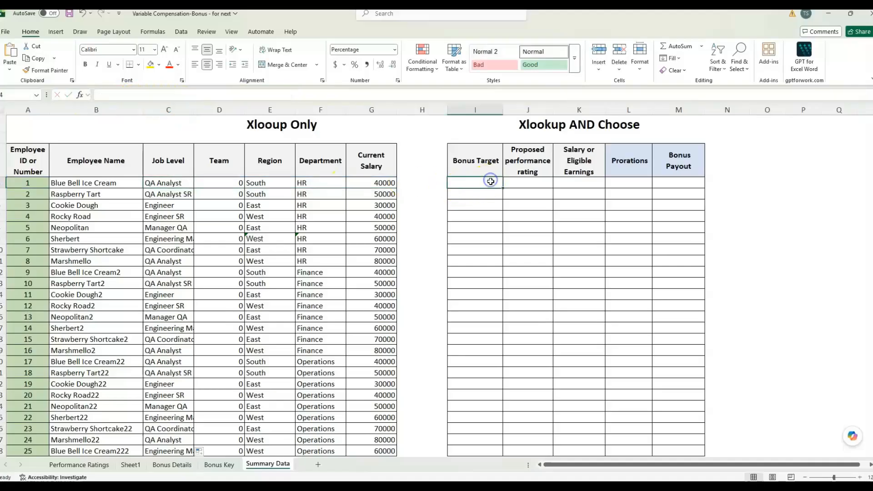
# Paste the copied XLOOKUP formula into I4 so results spill across the row
pyautogui.hotkey('ctrl', 'v')
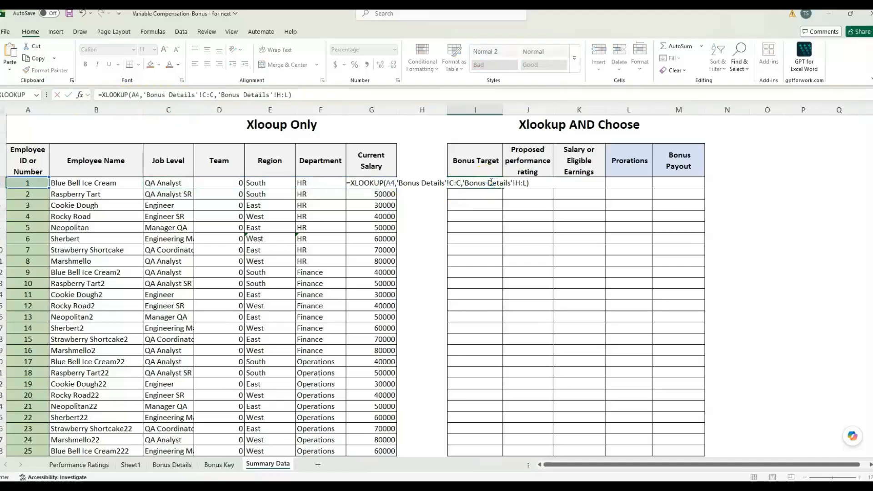
pyautogui.press('Return')
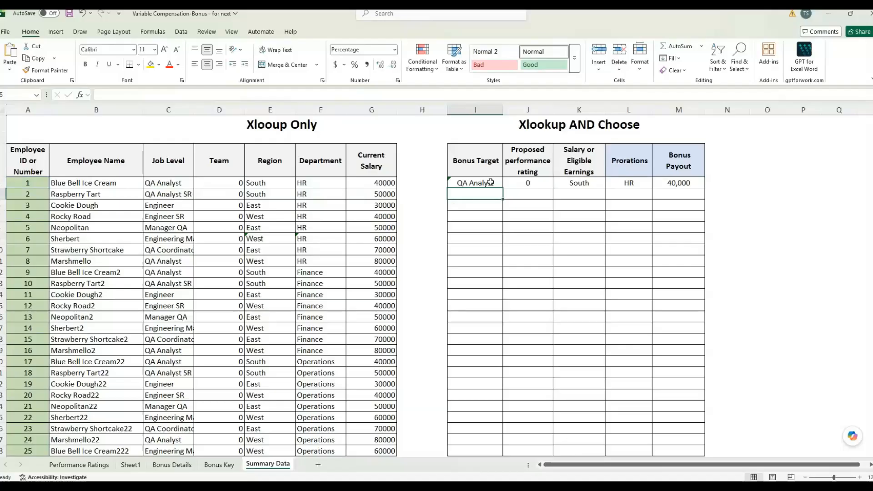
pyautogui.click(490, 182)
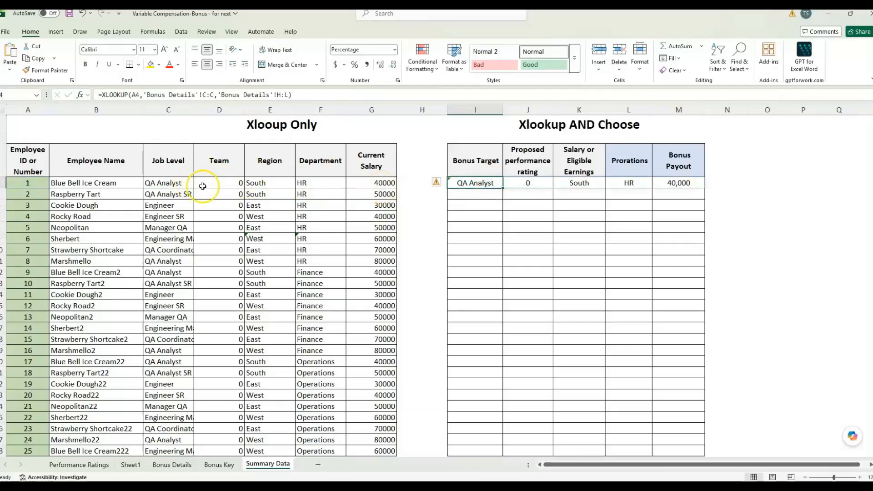
pyautogui.doubleClick(473, 181)
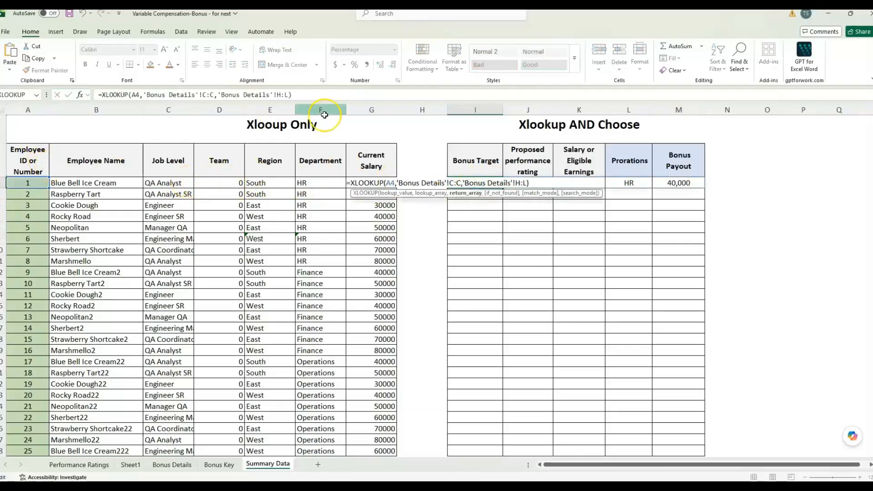
pyautogui.press('Escape')
pyautogui.click(586, 160)
pyautogui.click(680, 161)
pyautogui.click(473, 182)
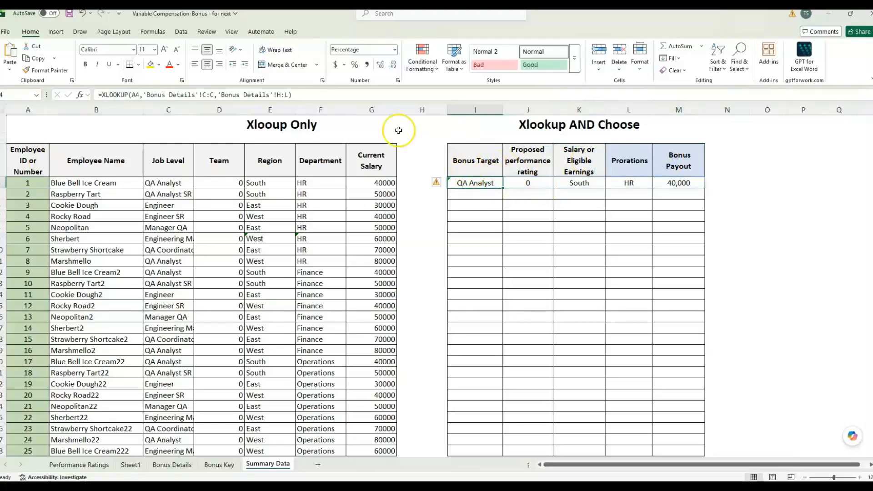
# Replace the formula's return array with choose({1,2,3,4,5}, in the formula bar
pyautogui.click(219, 94)
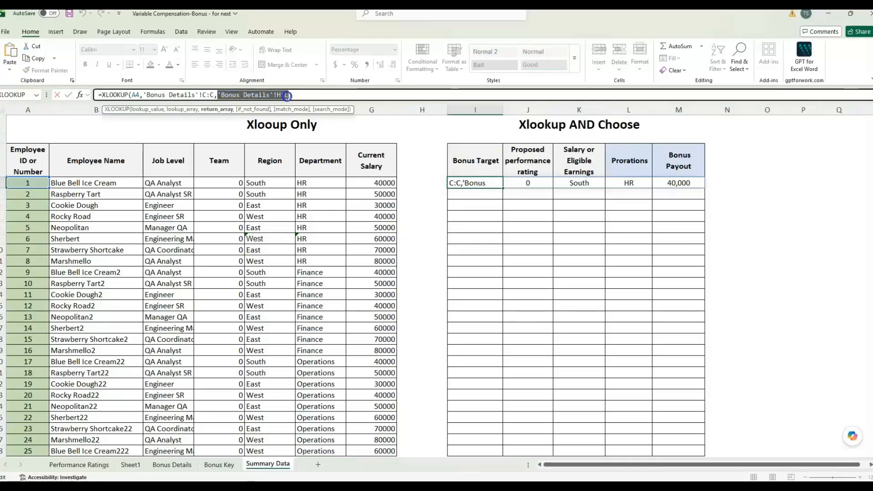
pyautogui.press('BackSpace')
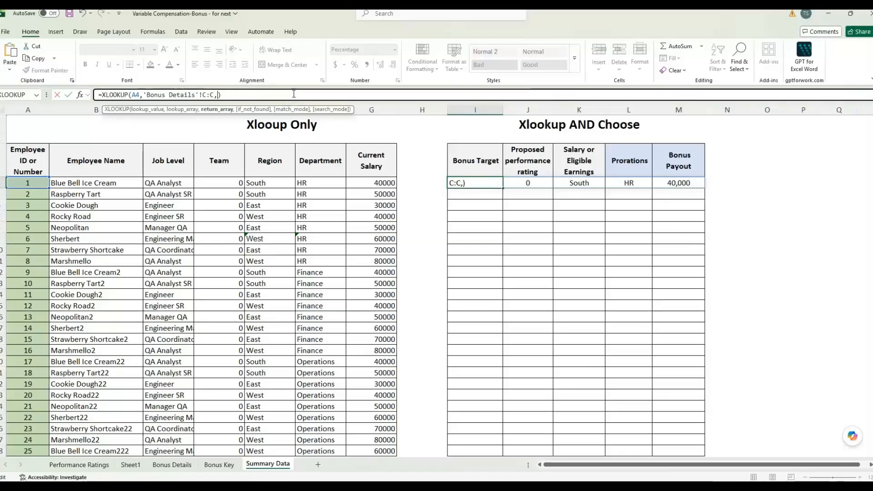
pyautogui.write('choos')
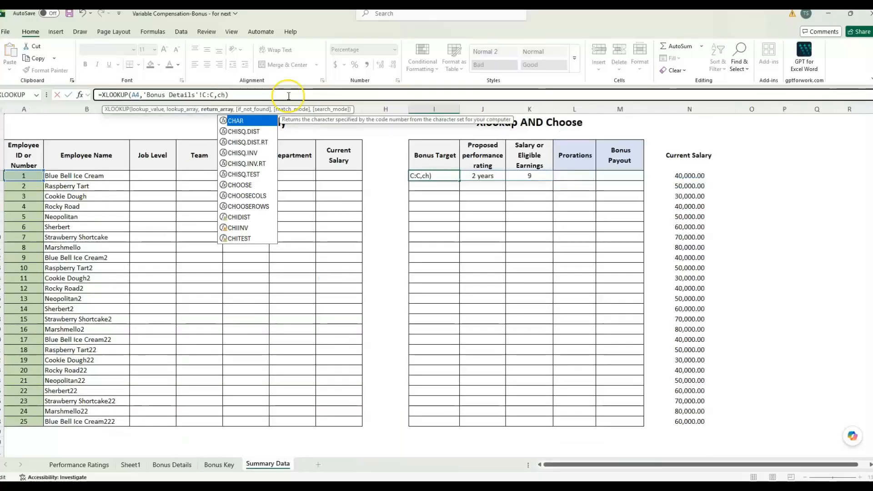
pyautogui.write('e')
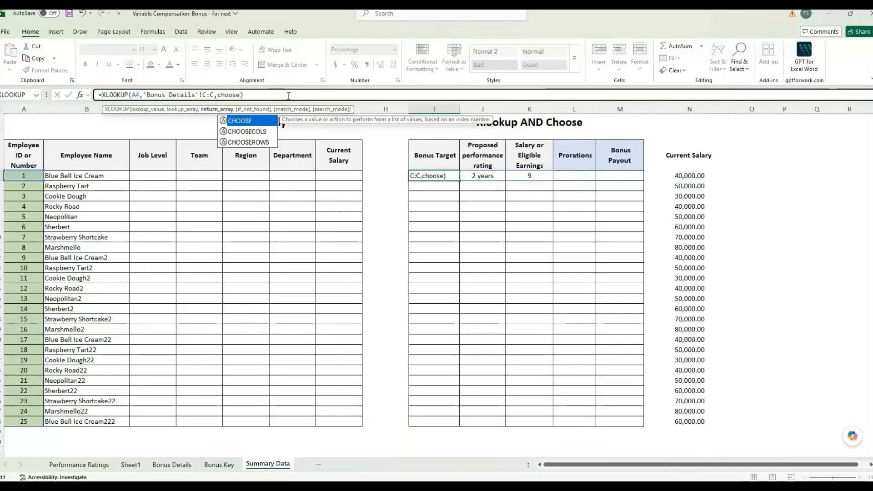
pyautogui.write('({')
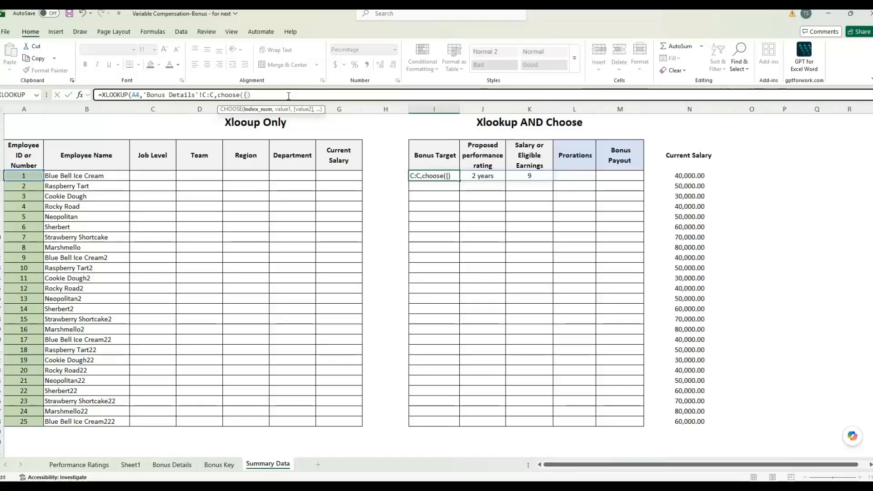
pyautogui.write('1,2')
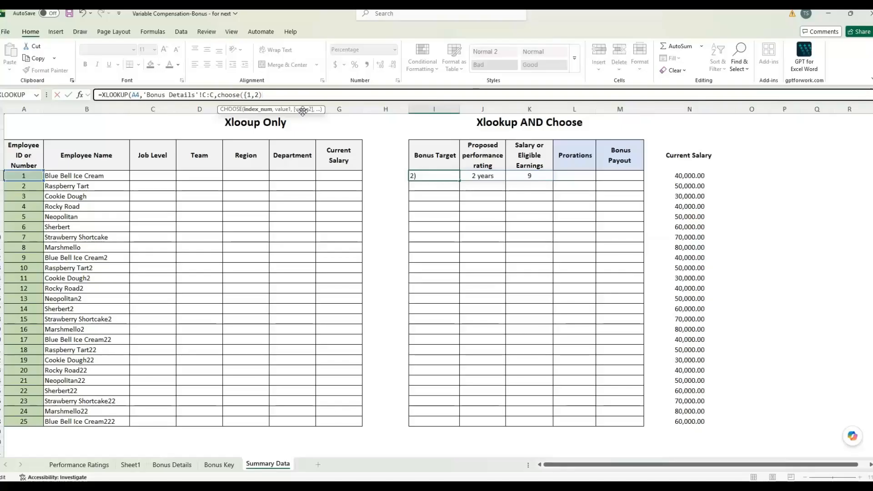
pyautogui.write(',4,5')
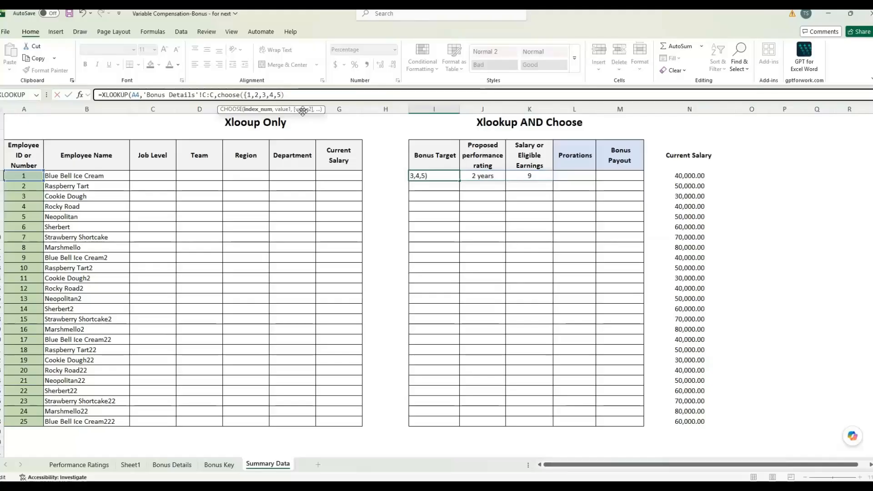
pyautogui.write('}')
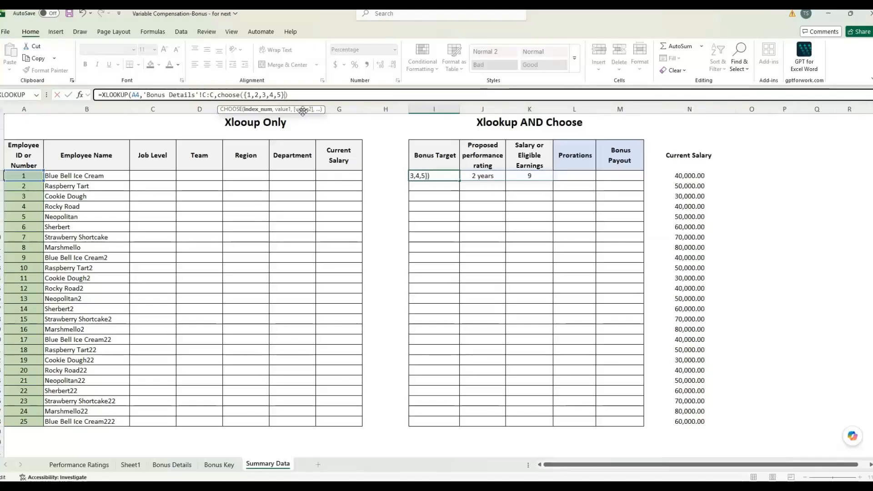
pyautogui.write(',')
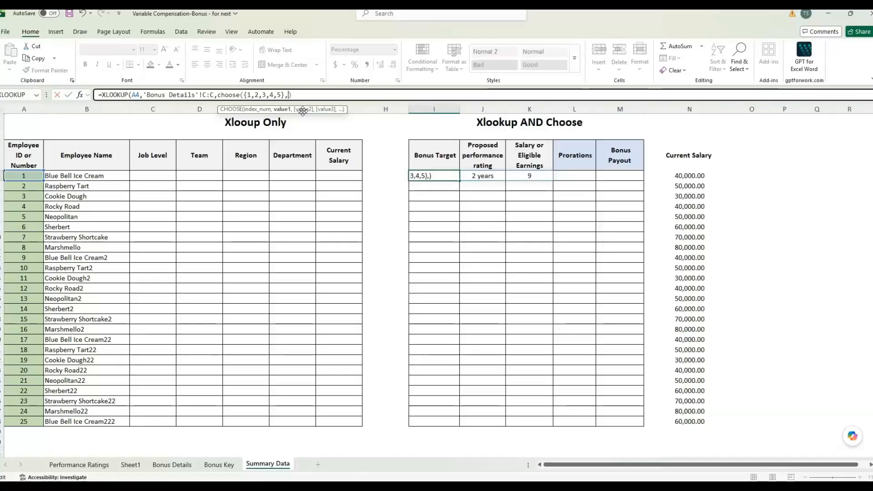
pyautogui.click(172, 465)
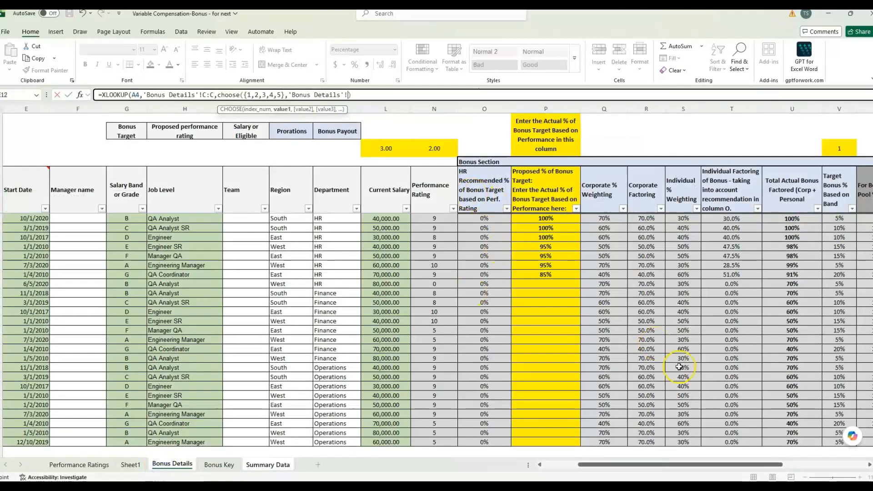
# Add Bonus Details columns V, N, L, Z:AA and AC as CHOOSE values and close the formula
pyautogui.moveTo(673, 466); pyautogui.dragTo(745, 467)
pyautogui.click(548, 109)
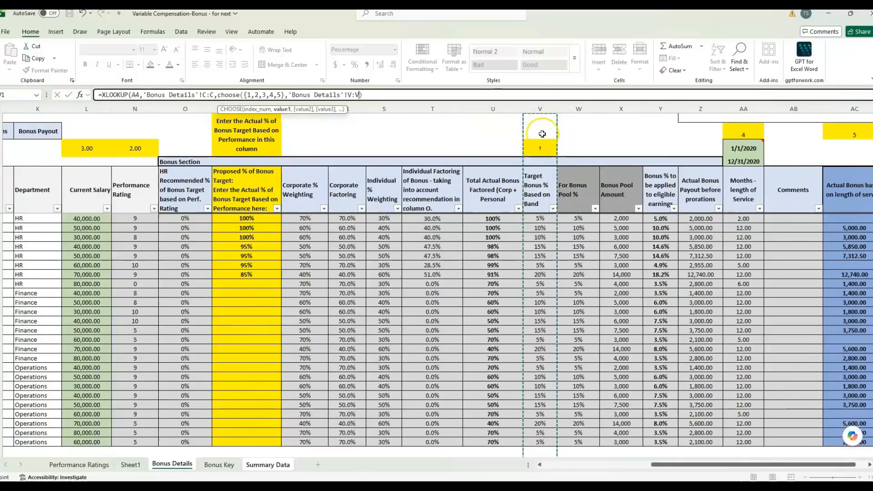
pyautogui.write(',')
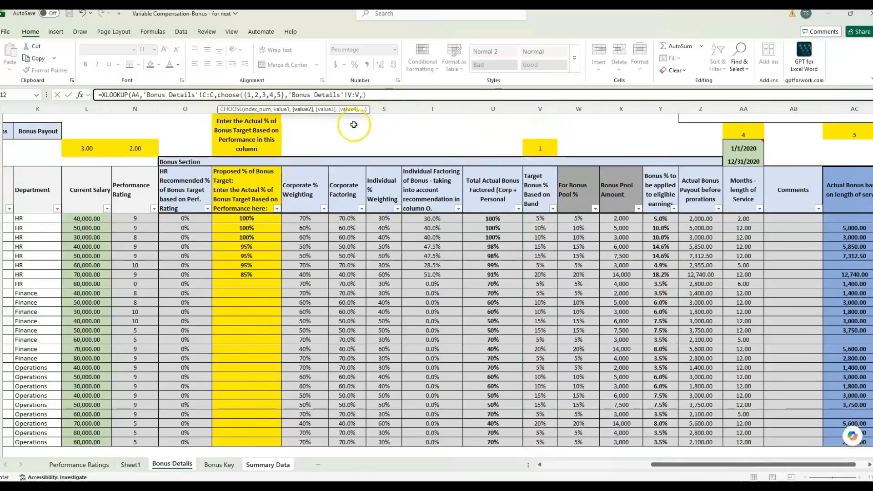
pyautogui.click(147, 109)
pyautogui.write(',')
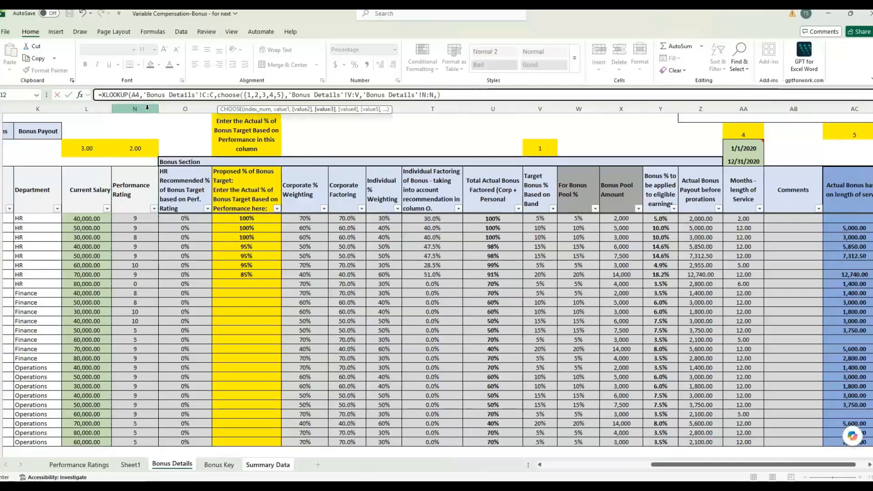
pyautogui.click(91, 109)
pyautogui.write(',')
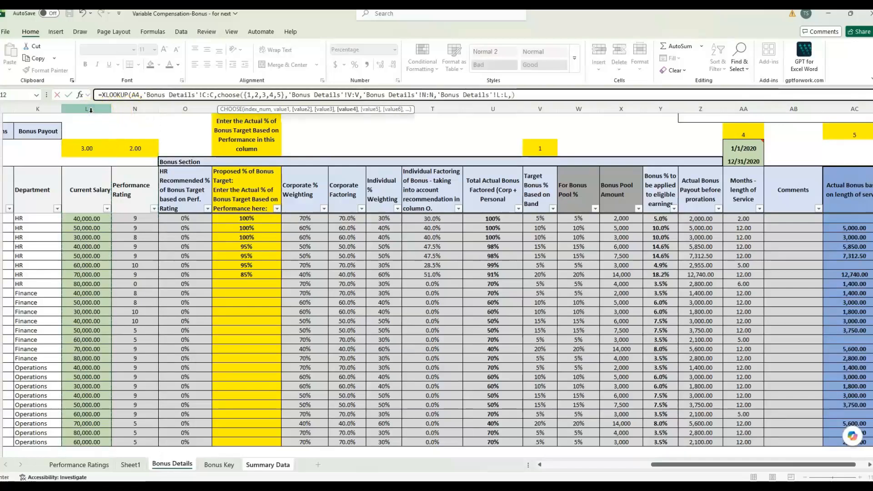
pyautogui.moveTo(700, 109); pyautogui.dragTo(745, 103)
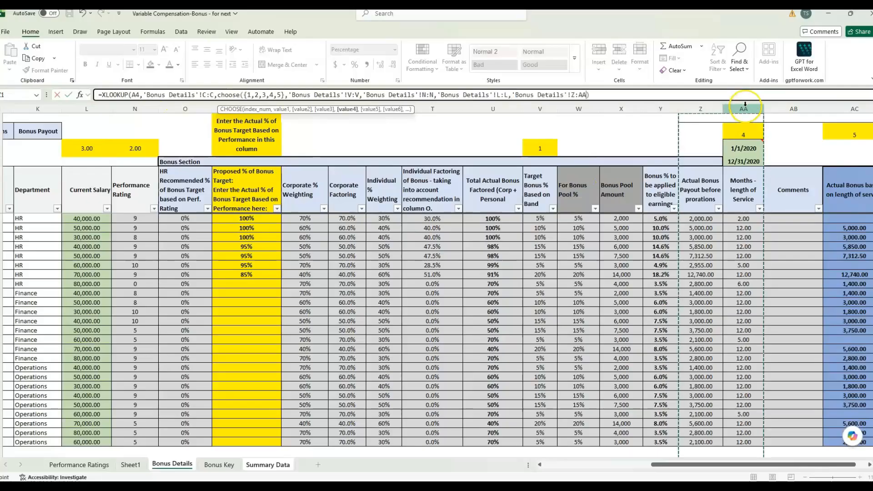
pyautogui.write(',')
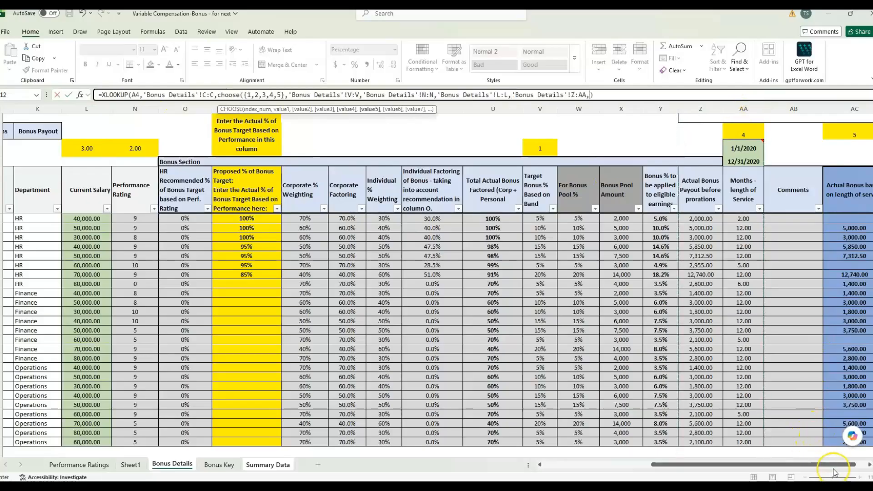
pyautogui.moveTo(834, 473); pyautogui.dragTo(845, 473)
pyautogui.click(813, 110)
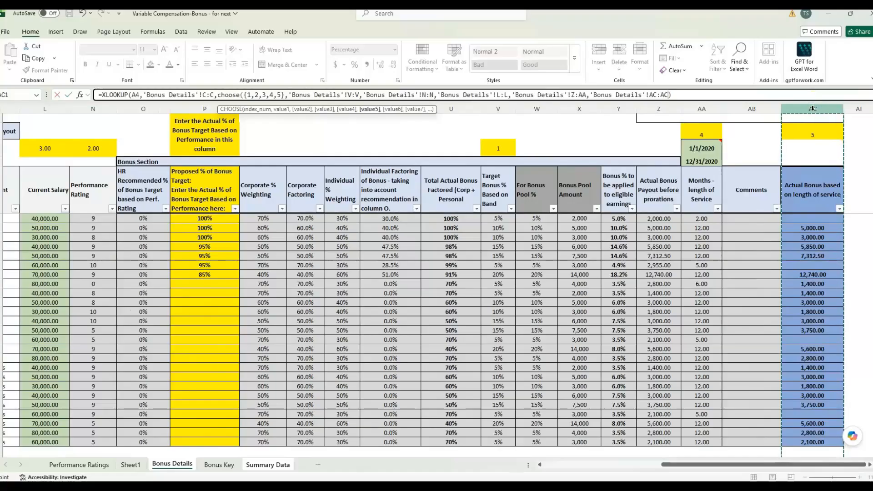
pyautogui.write(')')
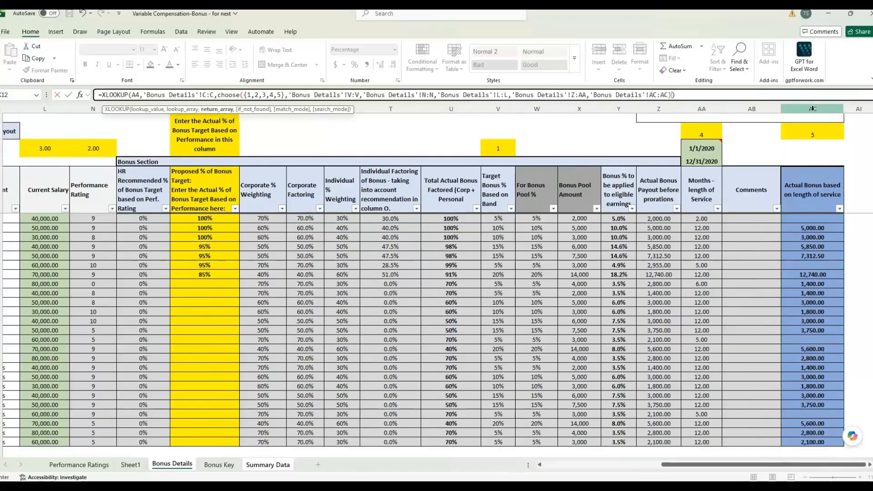
pyautogui.press('Return')
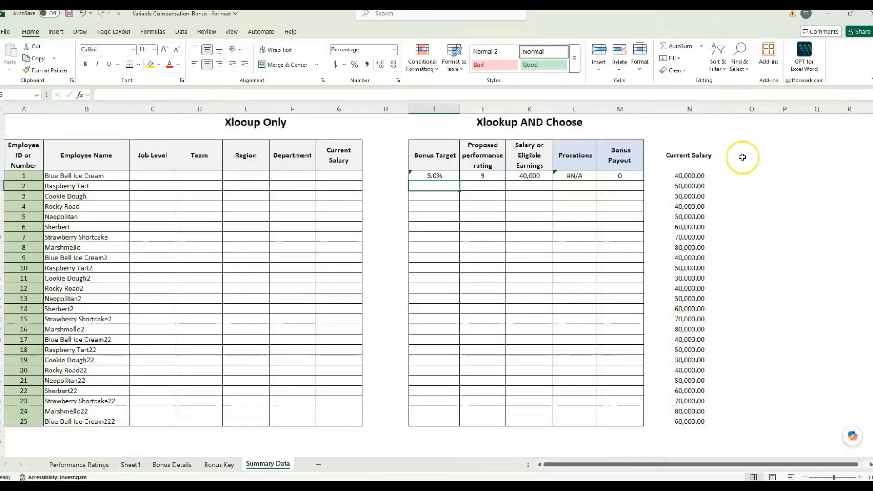
# Inspect the #N/A Prorations result and locate column AA, Months - length of Service, on Bonus Details
pyautogui.press('Up')
pyautogui.click(575, 176)
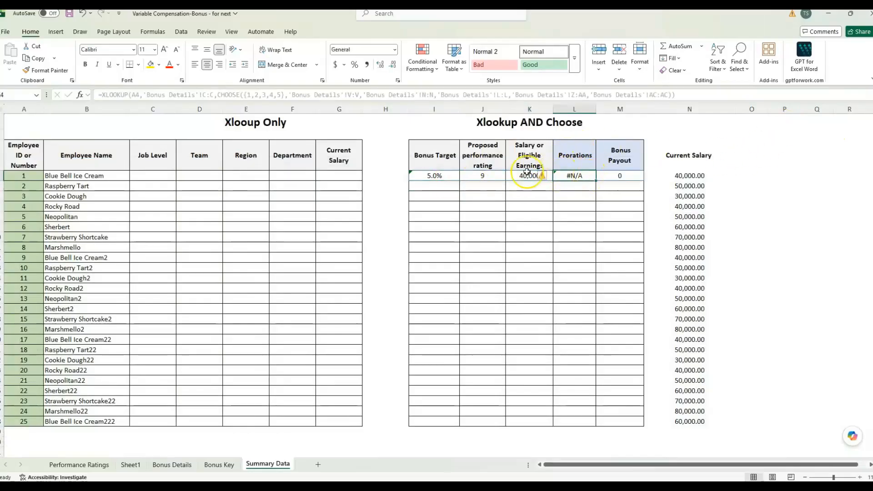
pyautogui.doubleClick(425, 175)
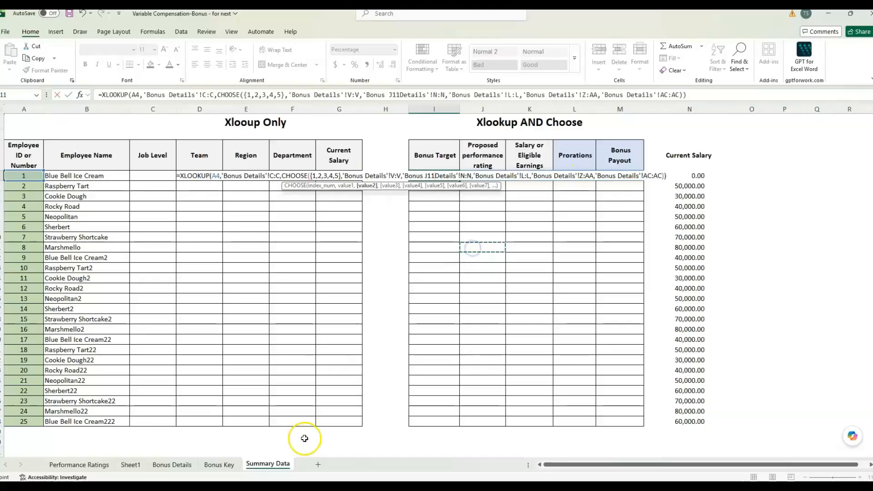
pyautogui.press('Escape')
pyautogui.click(172, 464)
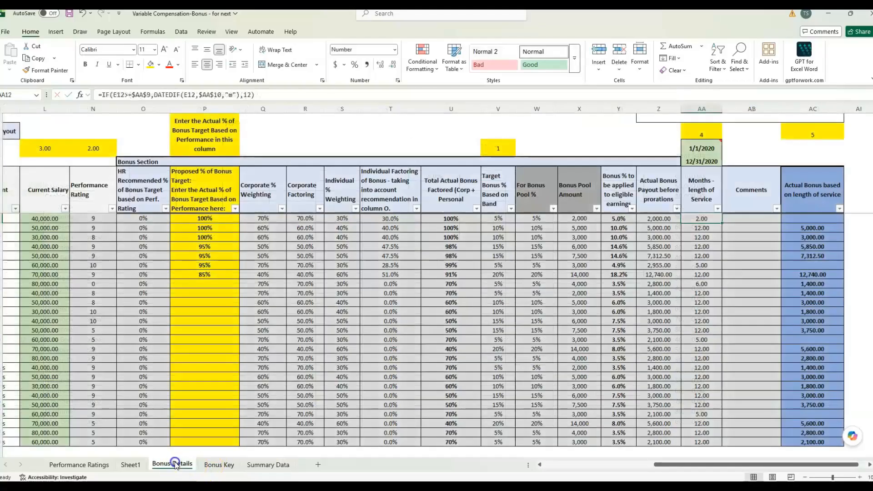
pyautogui.click(699, 189)
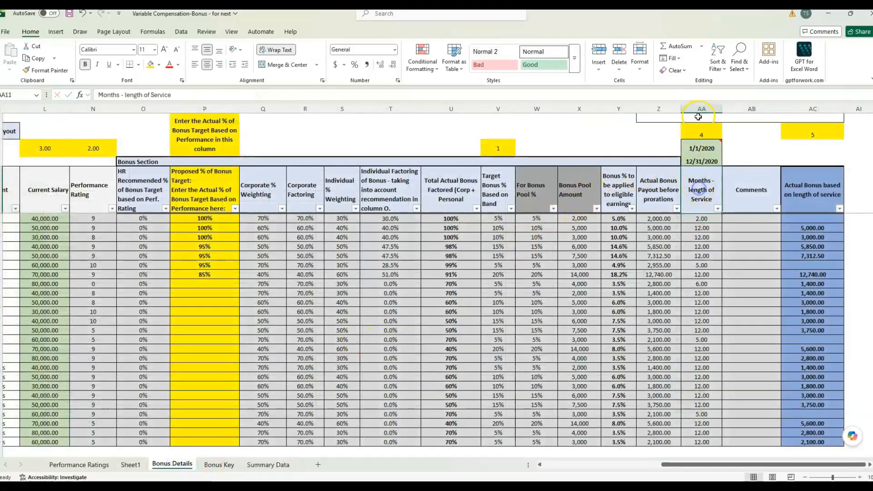
pyautogui.click(701, 108)
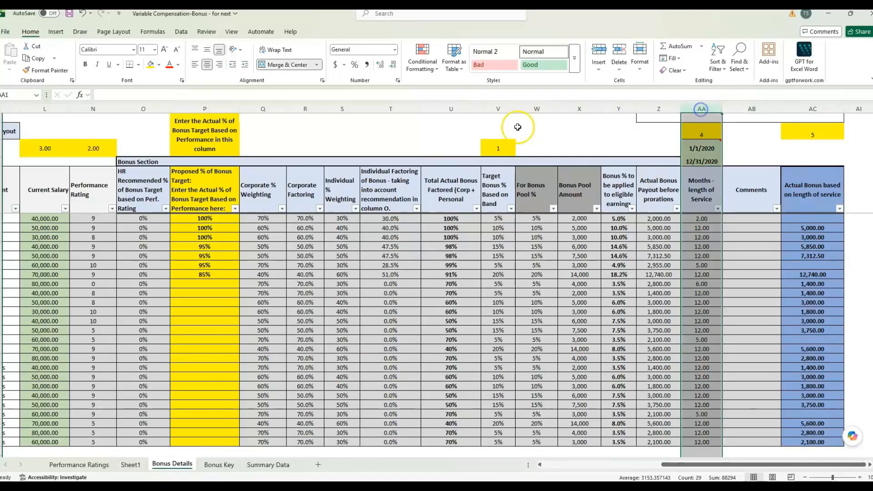
pyautogui.moveTo(659, 108); pyautogui.dragTo(699, 105)
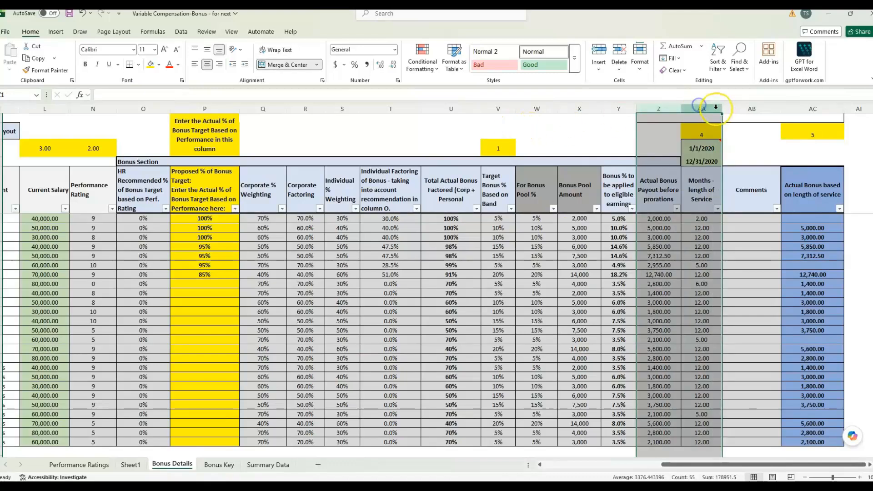
pyautogui.click(700, 108)
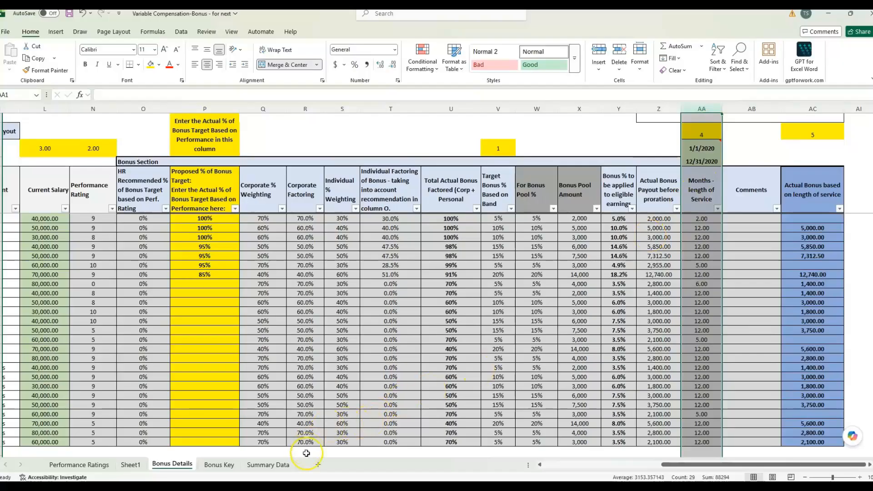
# Change the Prorations range in I4's formula to AA:AA so it returns 2
pyautogui.click(278, 464)
pyautogui.click(574, 95)
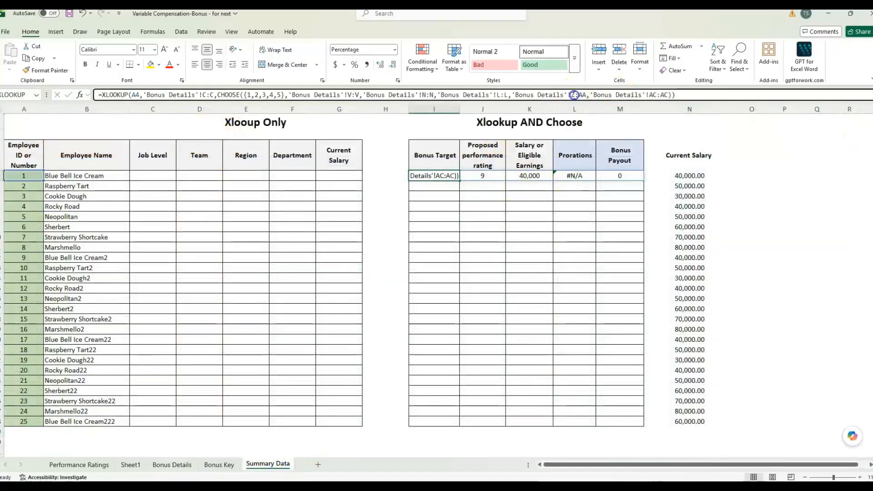
pyautogui.write('aa:')
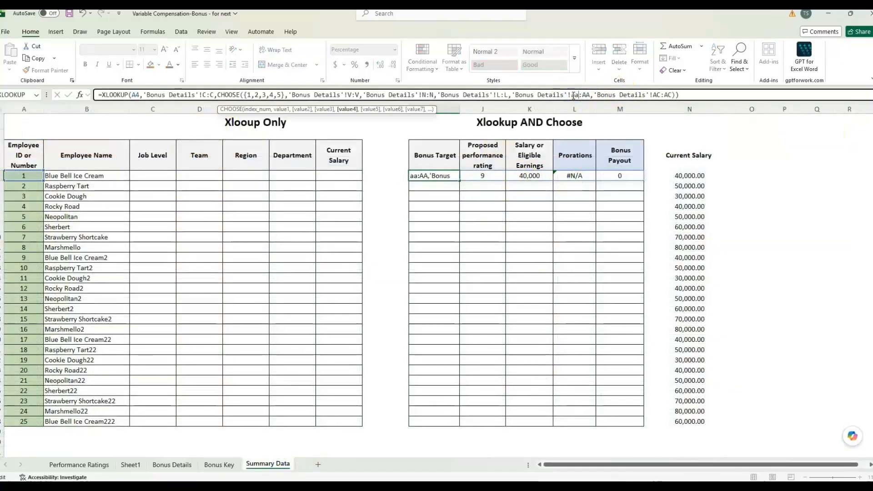
pyautogui.press('Return')
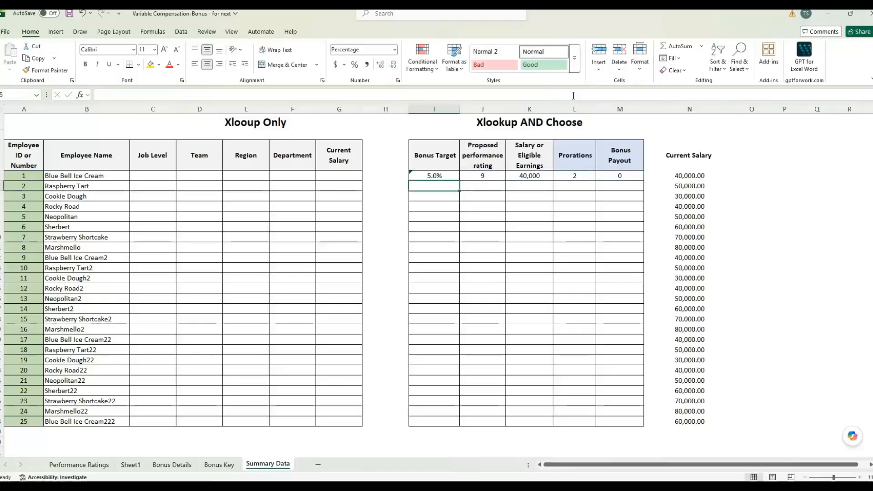
pyautogui.click(452, 175)
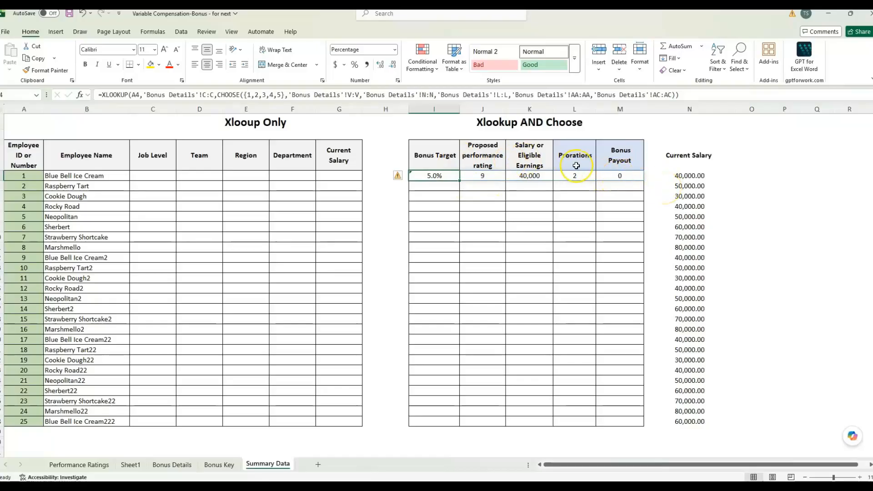
# Fill the I4:M4 formulas down to row 25
pyautogui.moveTo(435, 176); pyautogui.dragTo(615, 181)
pyautogui.moveTo(436, 175)
pyautogui.mouseDown()
pyautogui.moveTo(643, 181)
pyautogui.moveTo(648, 422)
pyautogui.mouseUp()
pyautogui.moveTo(500, 192); pyautogui.dragTo(501, 192)
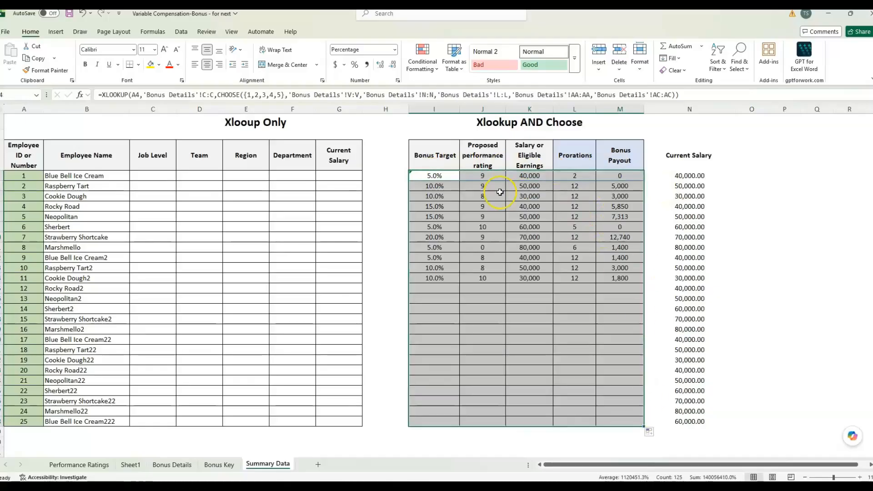
pyautogui.click(609, 288)
# Walk through the Bonus Target to Bonus Payout headers, then select the Current Salary values
pyautogui.click(437, 156)
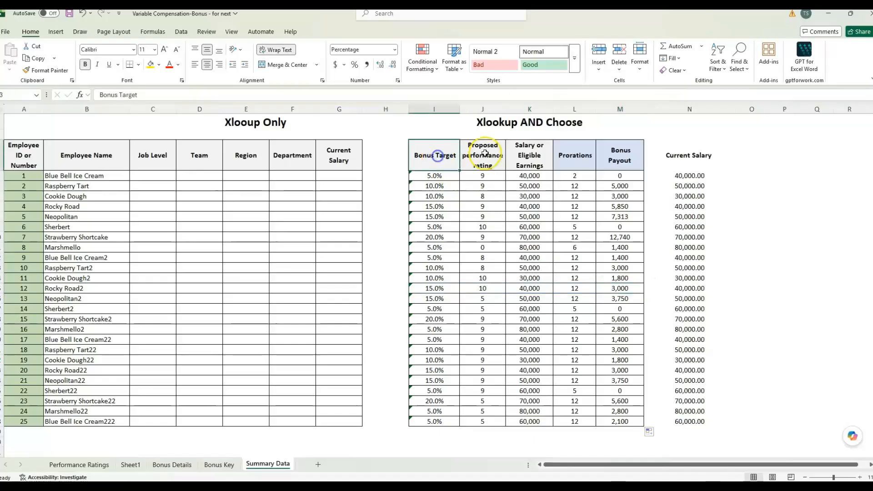
pyautogui.click(492, 164)
pyautogui.click(533, 152)
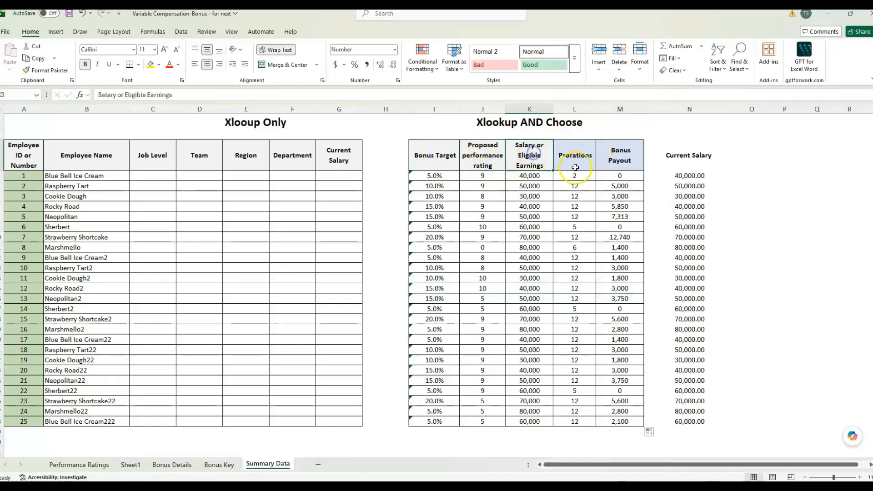
pyautogui.click(575, 155)
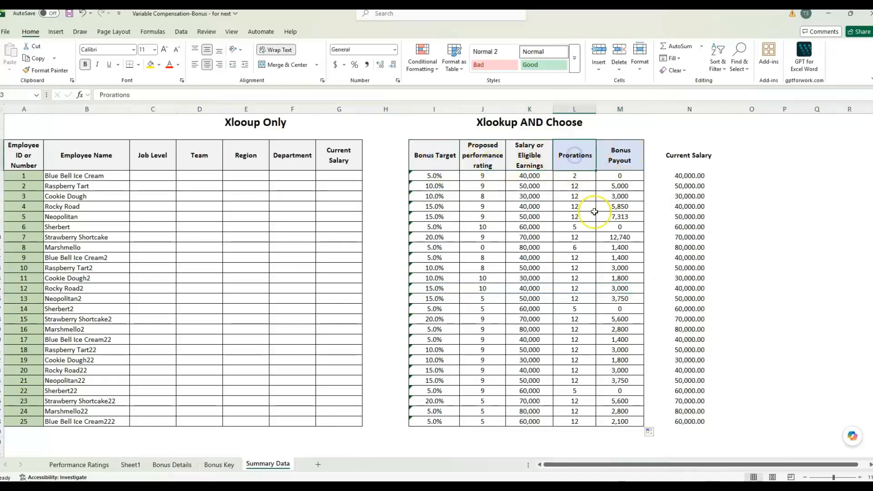
pyautogui.click(619, 153)
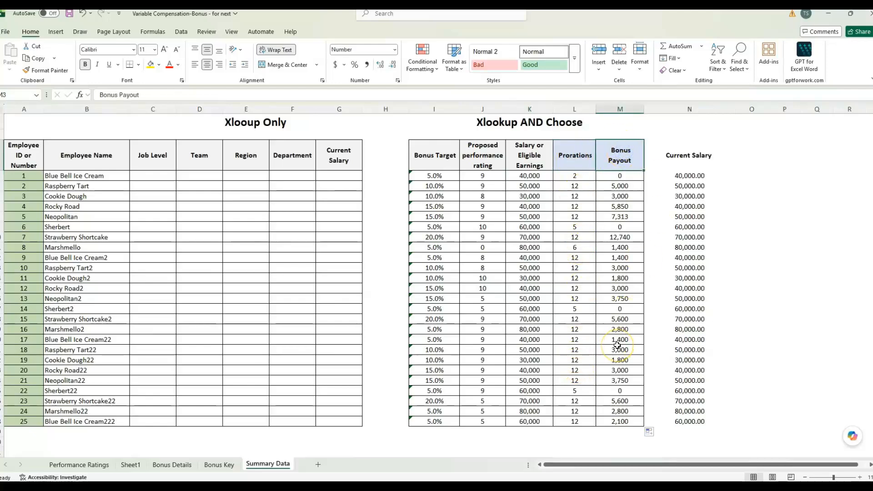
pyautogui.click(685, 165)
pyautogui.click(704, 189)
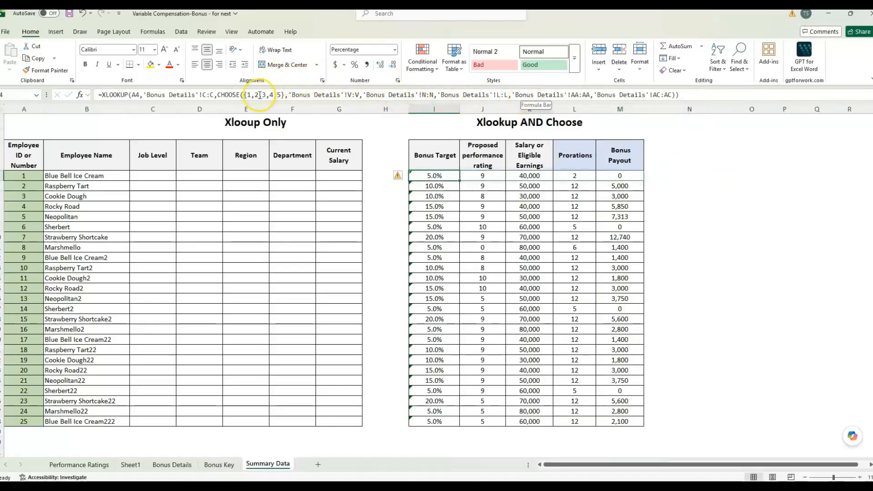
# Narrow the emptied column N and review I4's full XLOOKUP/CHOOSE formula
pyautogui.click(620, 154)
pyautogui.click(655, 153)
pyautogui.click(771, 159)
pyautogui.moveTo(735, 109); pyautogui.dragTo(684, 111)
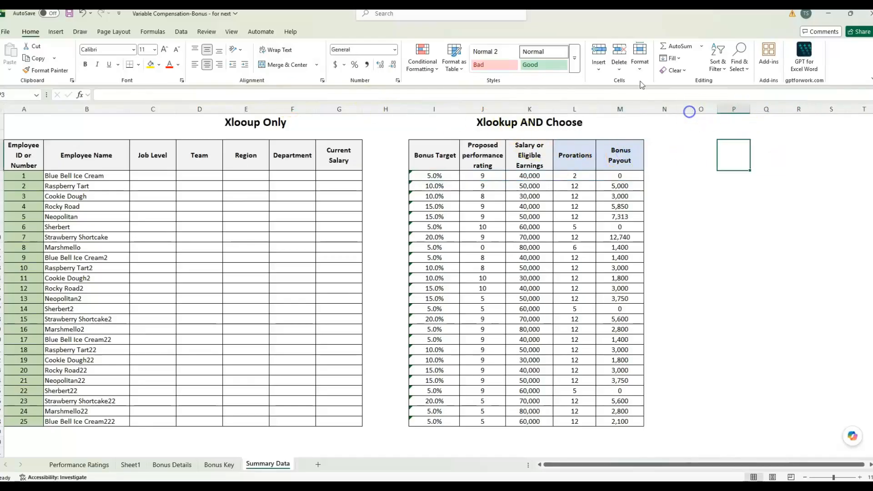
pyautogui.click(435, 175)
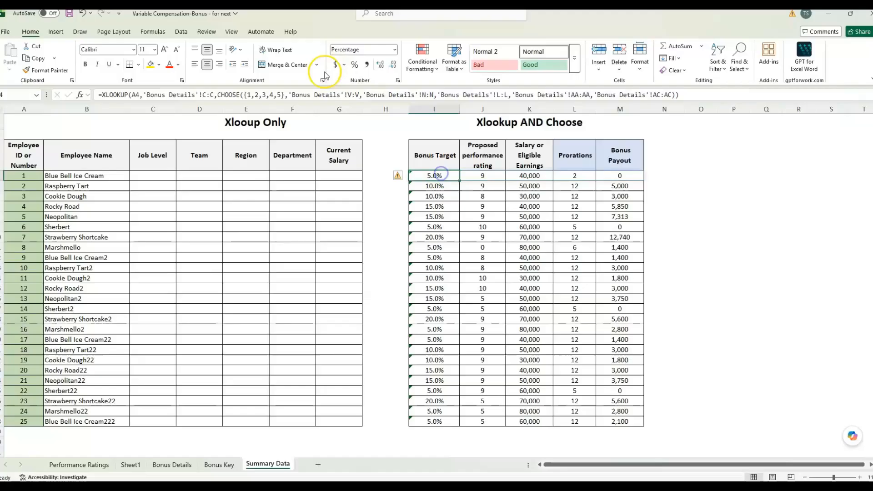
pyautogui.click(281, 95)
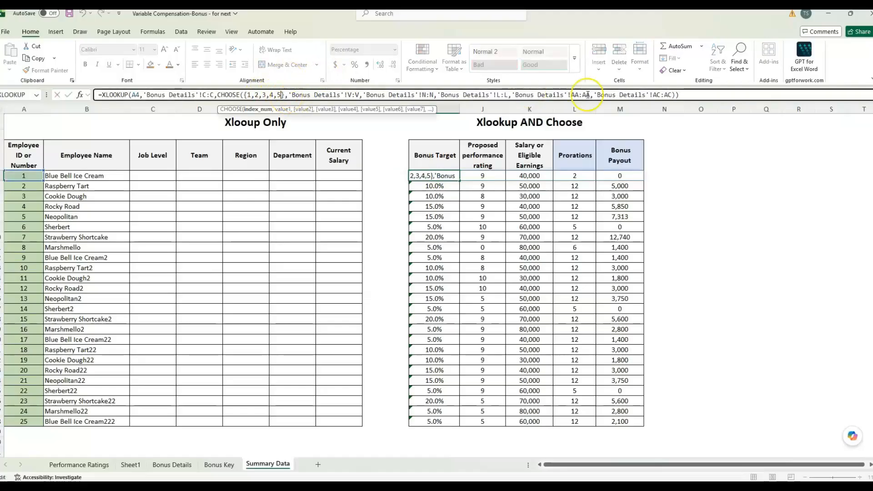
pyautogui.click(673, 95)
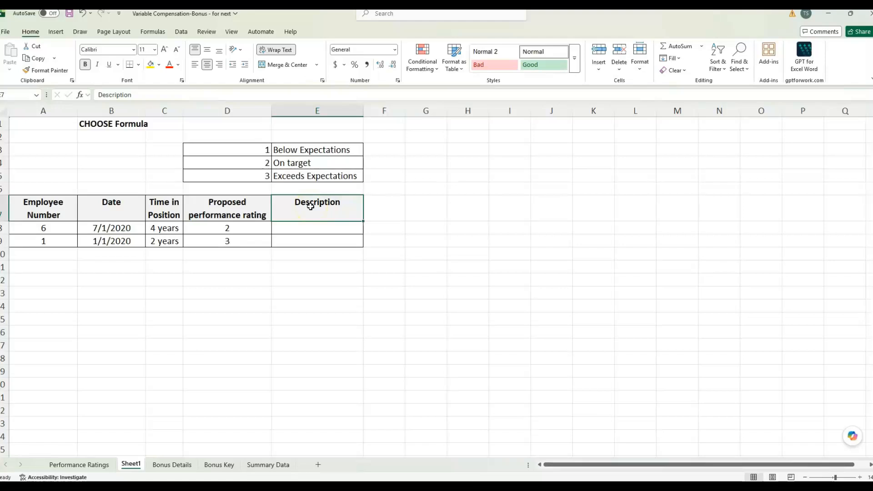
# Enter =choose(D8, Below target, On target, Exceeds target) in Description cell E8
pyautogui.click(312, 229)
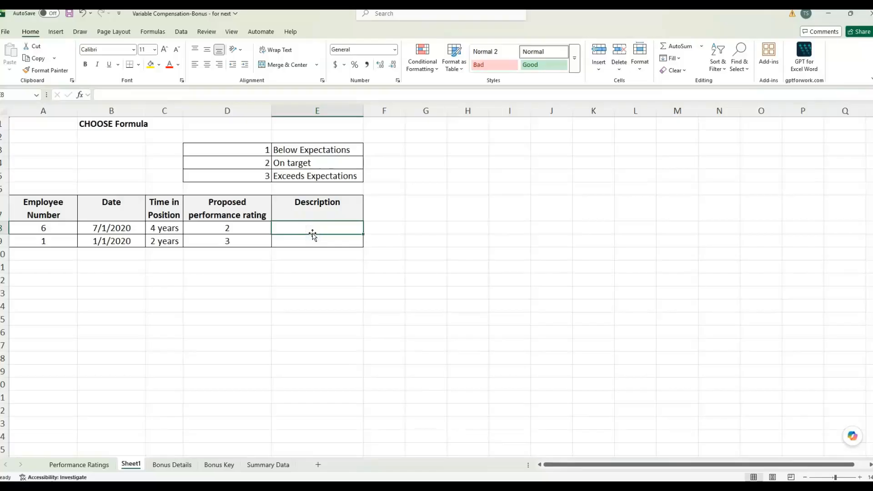
pyautogui.click(348, 226)
pyautogui.write('=ch')
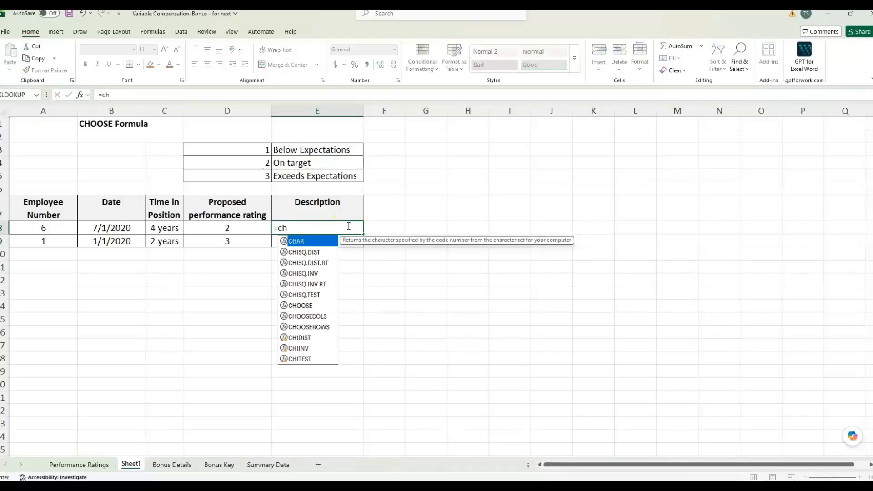
pyautogui.write('oose(')
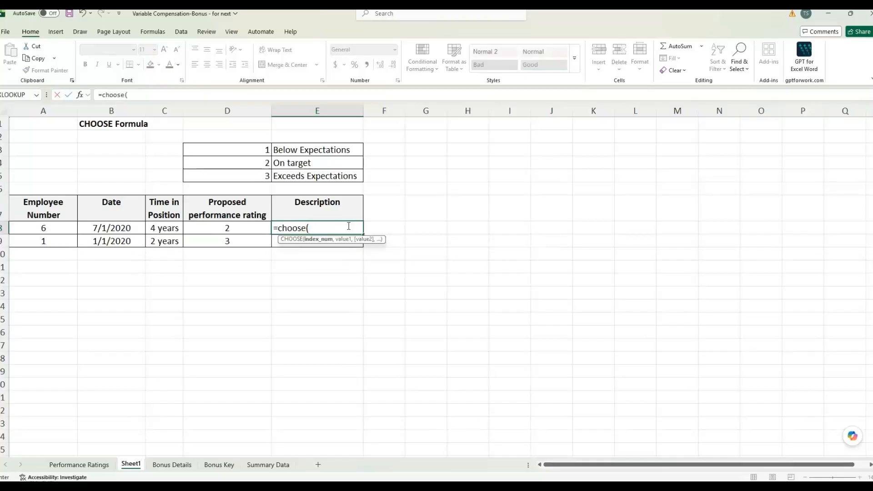
pyautogui.click(229, 233)
pyautogui.click(248, 227)
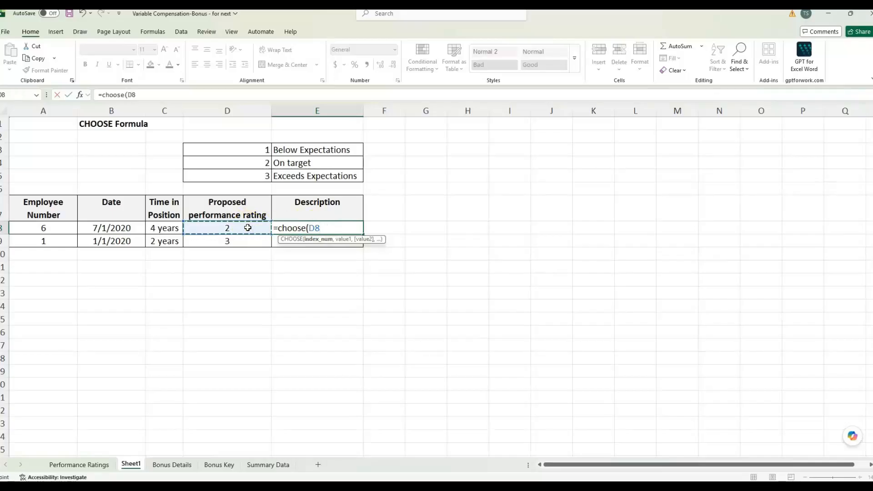
pyautogui.click(245, 232)
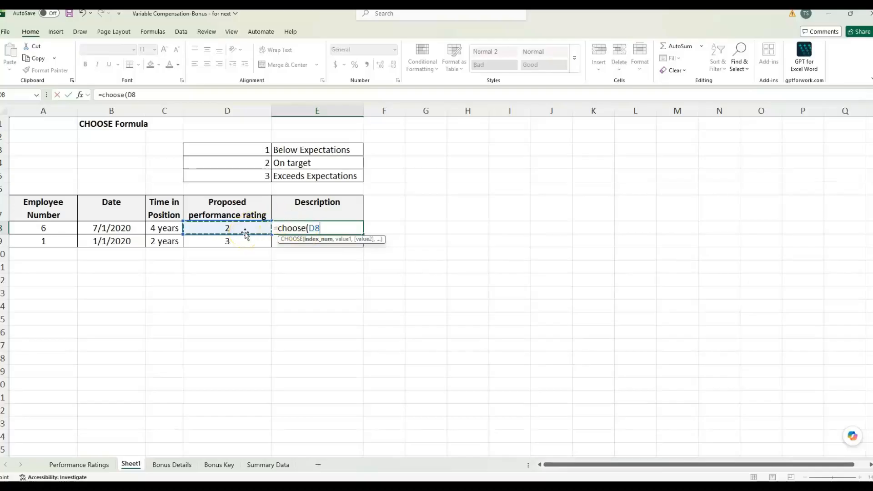
pyautogui.write(',')
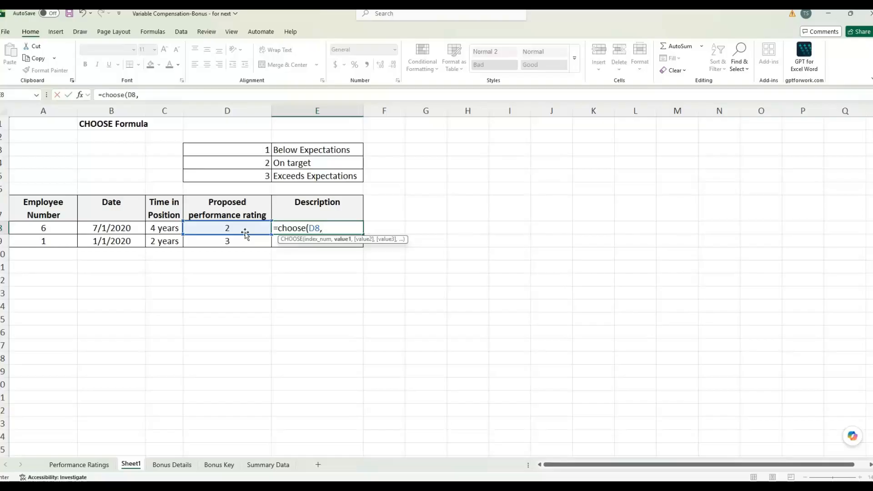
pyautogui.write('Below target, ')
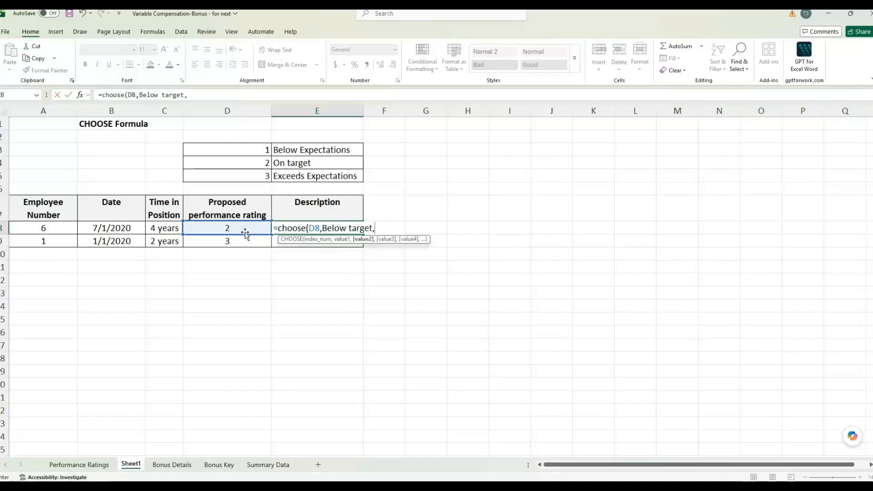
pyautogui.write('On target,')
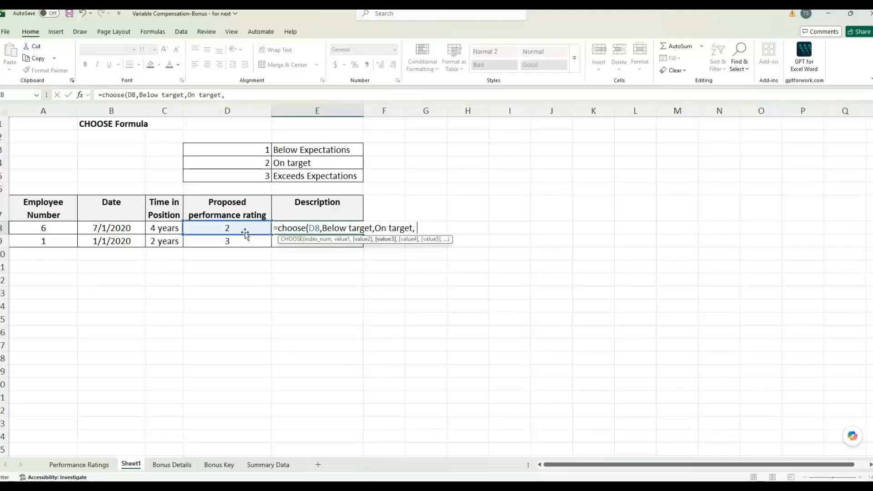
pyautogui.write(' e')
pyautogui.press('BackSpace')
pyautogui.write('Exceeds target)')
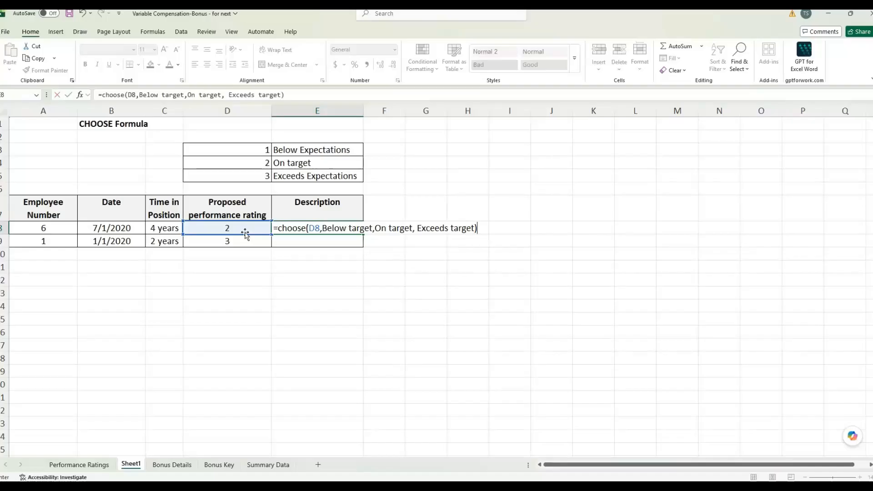
pyautogui.press('Return')
# Inspect E8's #NAME? error and cancel an accidental change to its formula
pyautogui.click(319, 229)
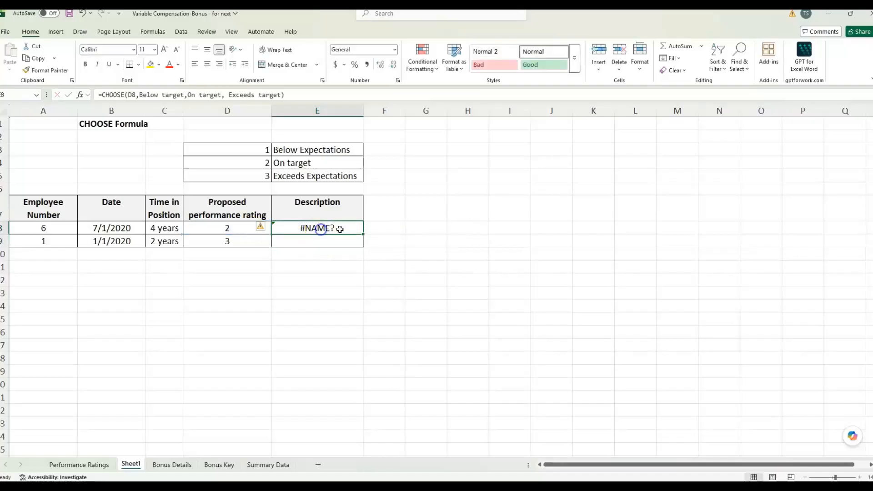
pyautogui.click(140, 95)
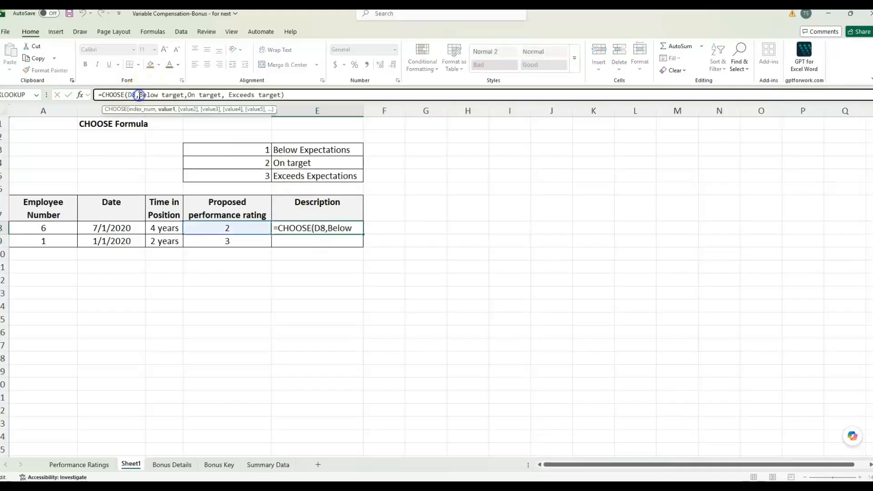
pyautogui.click(417, 242)
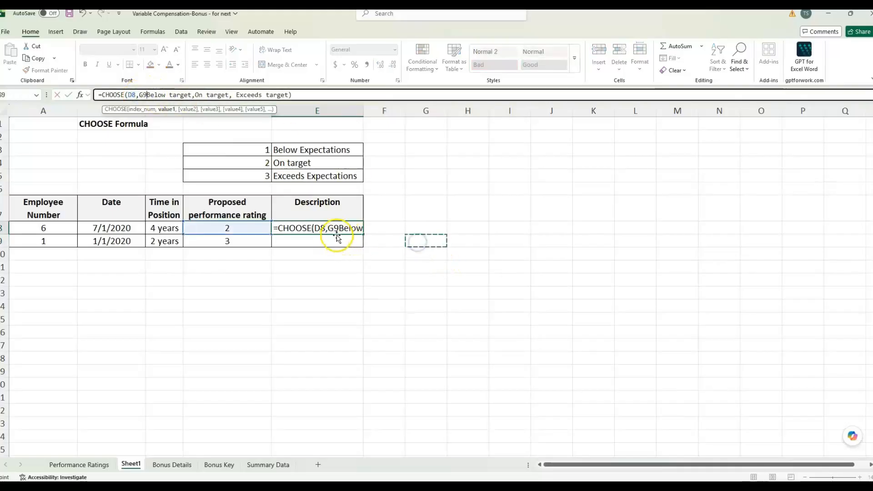
pyautogui.press('Escape')
pyautogui.click(328, 229)
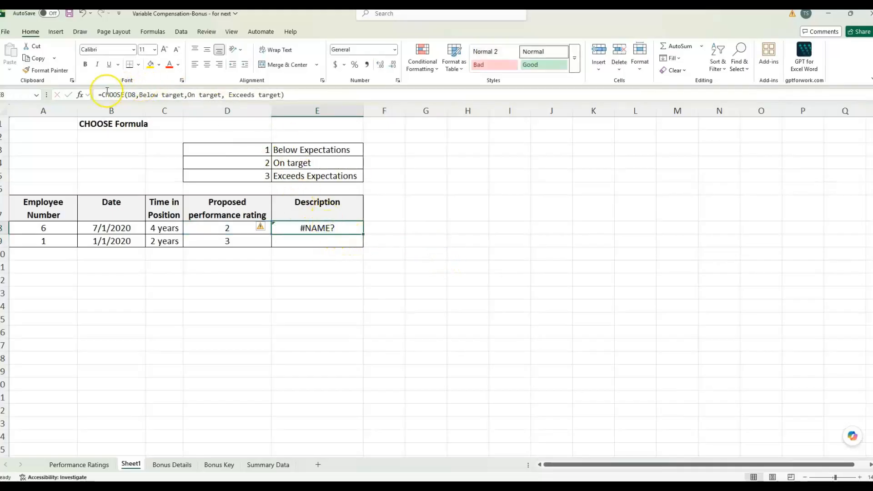
# Put quotes around the three CHOOSE text choices so E8 returns On target
pyautogui.click(80, 97)
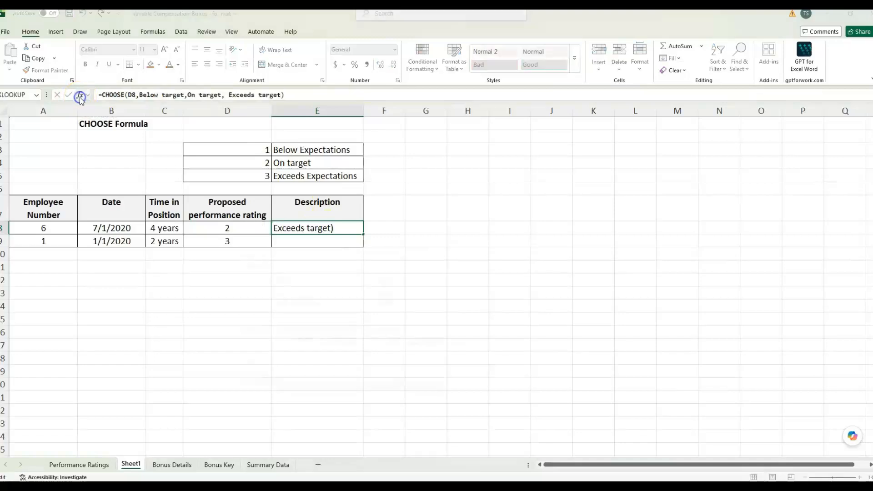
pyautogui.moveTo(332, 248); pyautogui.dragTo(489, 143)
pyautogui.moveTo(412, 159); pyautogui.dragTo(404, 147)
pyautogui.click(442, 167)
pyautogui.click(500, 175)
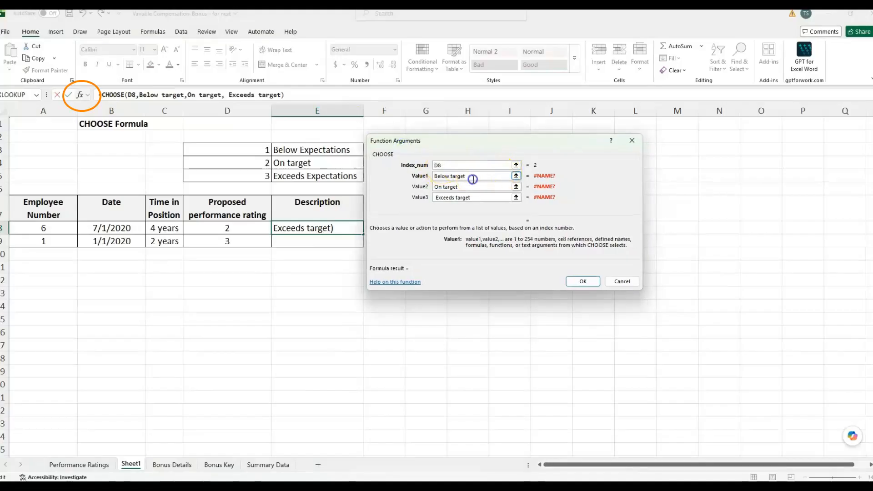
pyautogui.press('Tab')
pyautogui.press('Tab')
pyautogui.press('Tab')
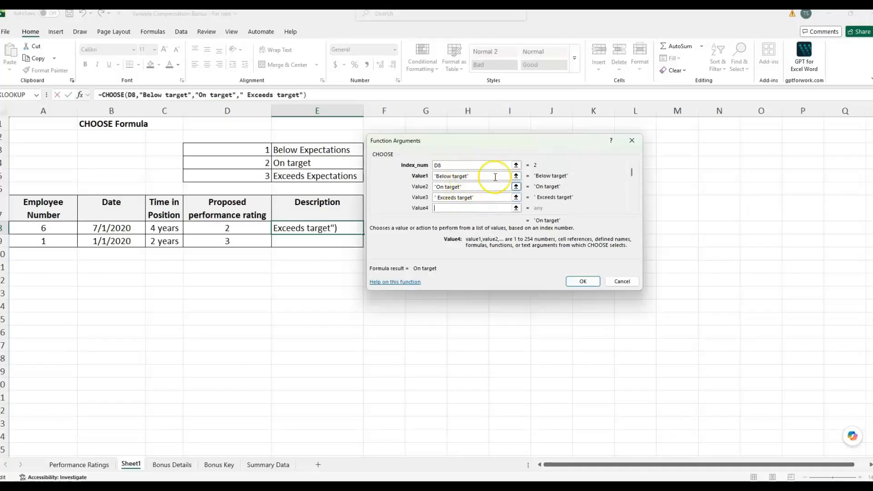
pyautogui.click(483, 198)
pyautogui.click(582, 282)
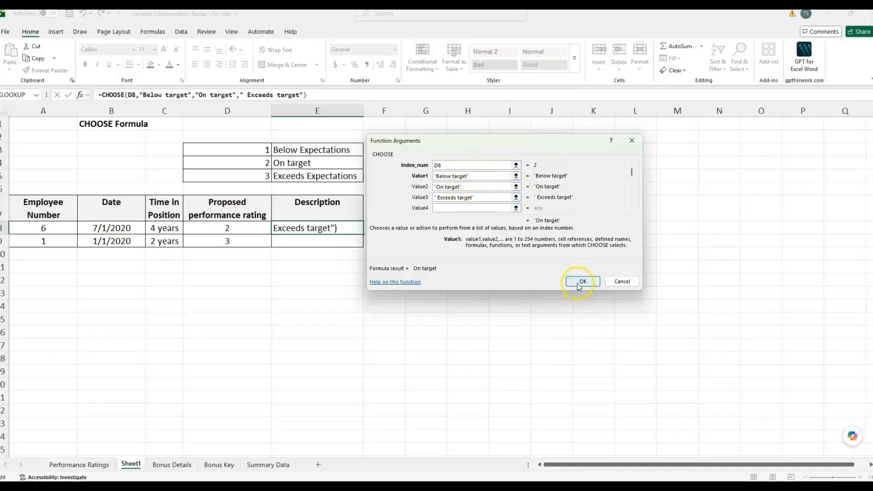
# Fill E8's formula down to E9, compare results with ratings in D8:D9, and select D3:E5
pyautogui.moveTo(363, 234); pyautogui.dragTo(364, 244)
pyautogui.click(356, 279)
pyautogui.click(256, 240)
pyautogui.click(331, 237)
pyautogui.click(318, 229)
pyautogui.click(212, 228)
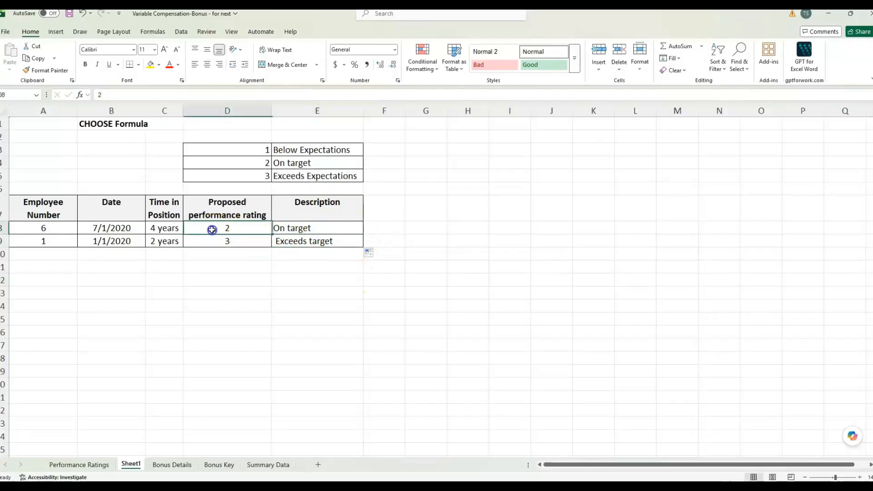
pyautogui.click(314, 228)
pyautogui.click(325, 241)
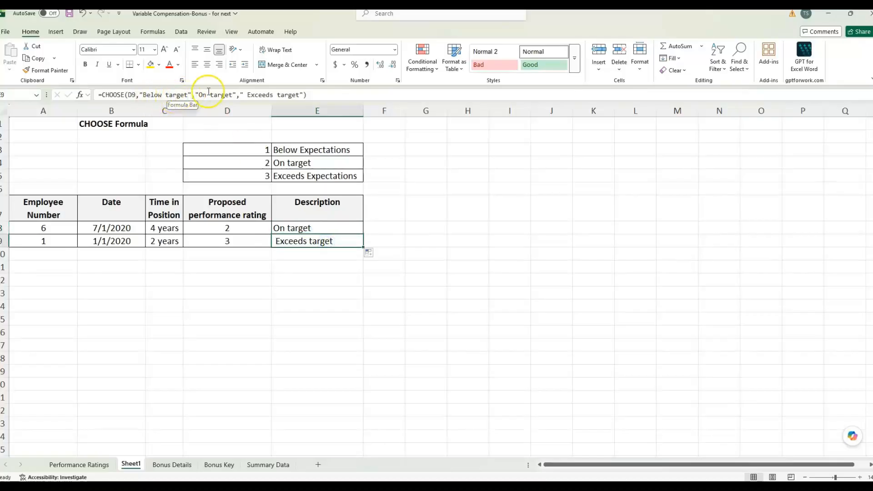
pyautogui.moveTo(261, 150); pyautogui.dragTo(317, 173)
pyautogui.moveTo(247, 151); pyautogui.dragTo(314, 169)
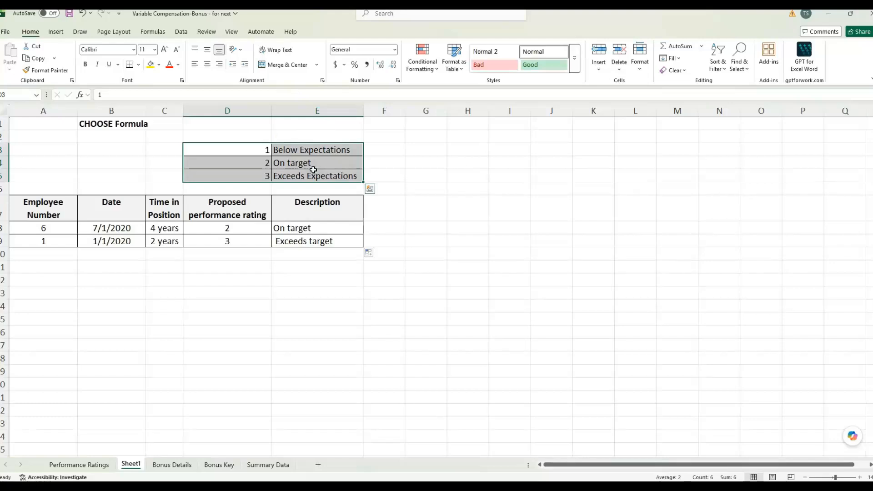
# Rewrite E8 as =CHOOSE(D8,E3,E4,E5) so it takes the descriptions from E3, E4 and E5
pyautogui.click(316, 228)
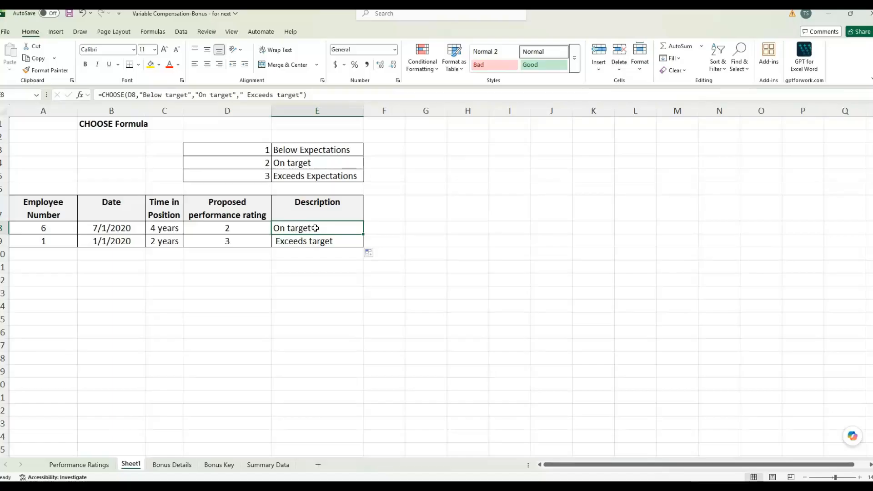
pyautogui.write('=choose(')
pyautogui.click(227, 228)
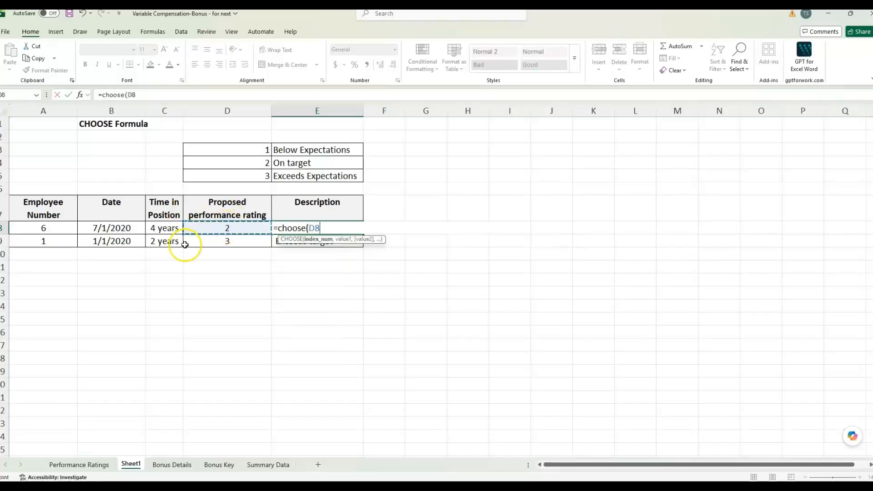
pyautogui.write(',')
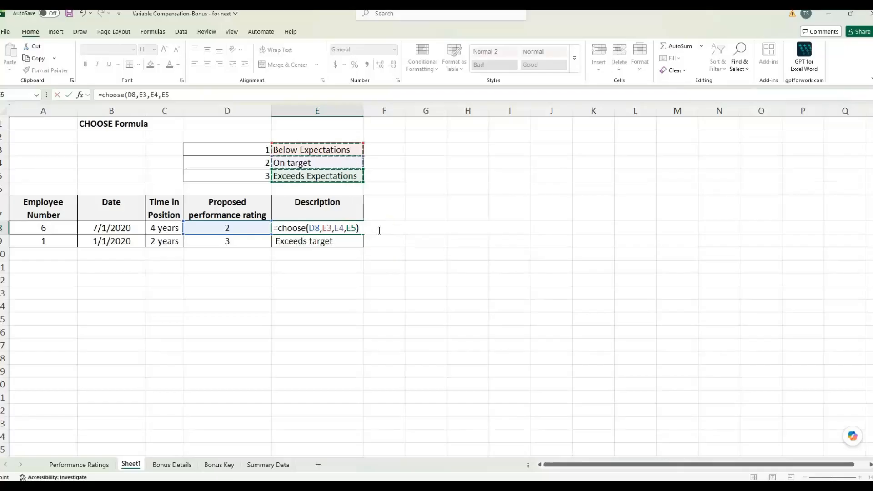
pyautogui.press('Return')
pyautogui.click(347, 152)
pyautogui.click(343, 162)
pyautogui.click(342, 173)
# Copy E8's formula down to E9, where it shows 0, and reopen E8 for editing
pyautogui.click(349, 231)
pyautogui.moveTo(363, 233); pyautogui.dragTo(364, 247)
pyautogui.click(342, 240)
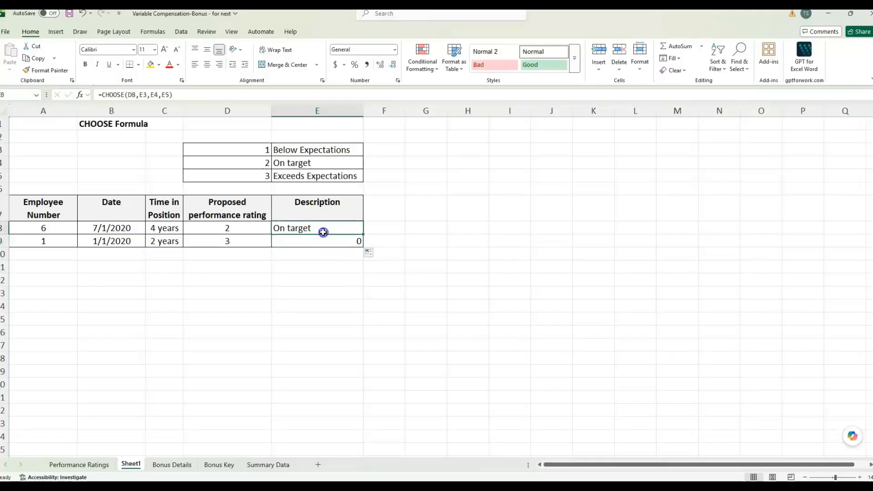
pyautogui.doubleClick(324, 230)
# Make E8's lookup references absolute ($E$3:$E$5) with F4 and fill the formula down to E11
pyautogui.moveTo(328, 228); pyautogui.dragTo(364, 226)
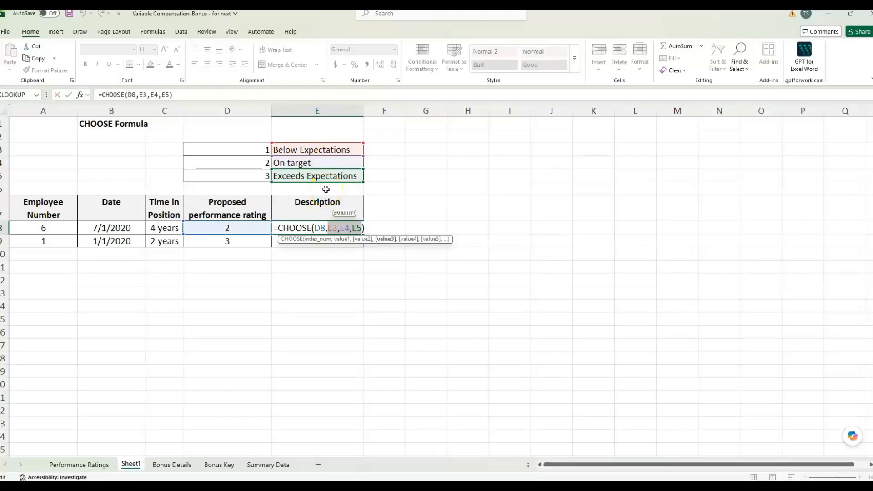
pyautogui.press('F4')
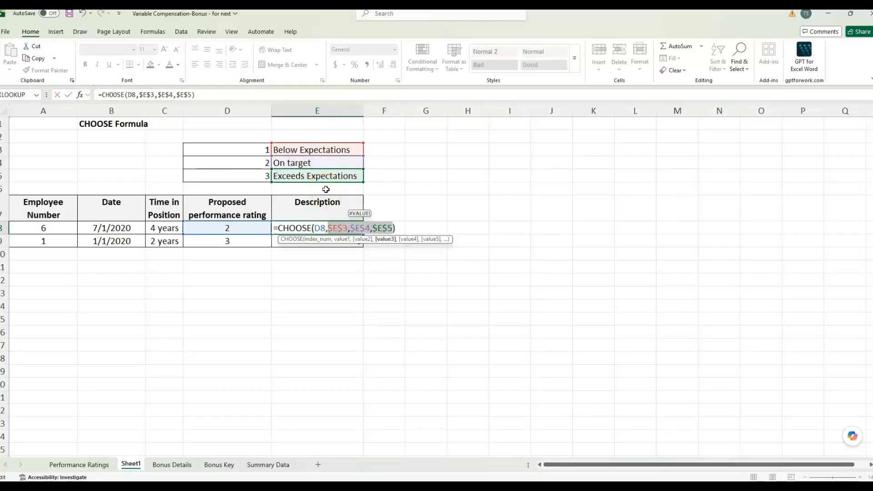
pyautogui.press('Return')
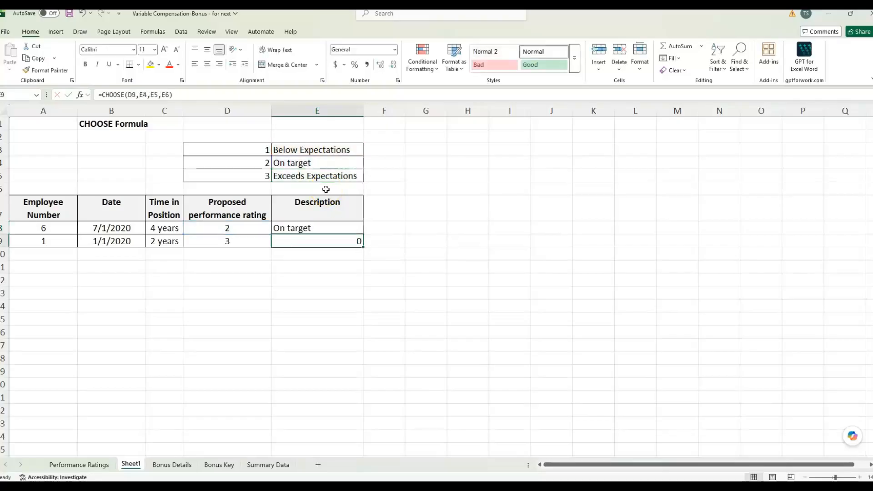
pyautogui.click(358, 229)
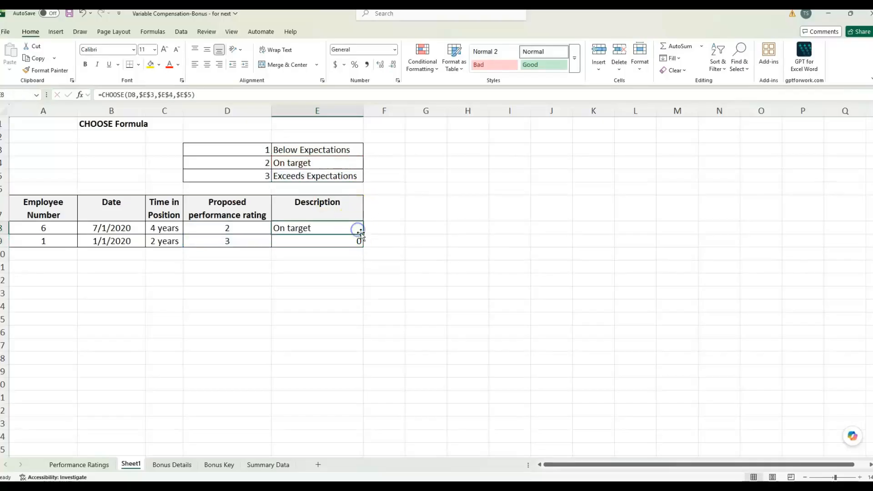
pyautogui.moveTo(364, 237); pyautogui.dragTo(361, 269)
pyautogui.click(322, 267)
pyautogui.click(310, 242)
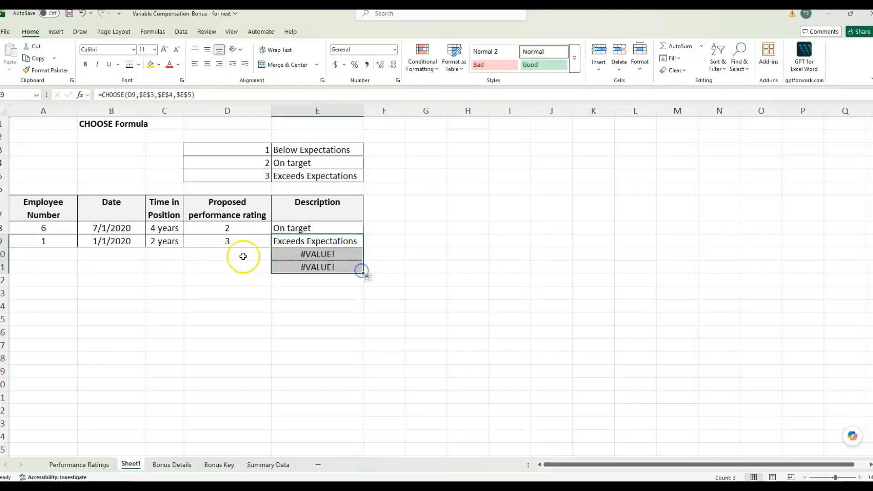
pyautogui.click(243, 256)
# Enter ratings 1 and 2 in D10 and D11 and check the results in E8 to E11
pyautogui.write('1')
pyautogui.press('Return')
pyautogui.write('2')
pyautogui.click(289, 281)
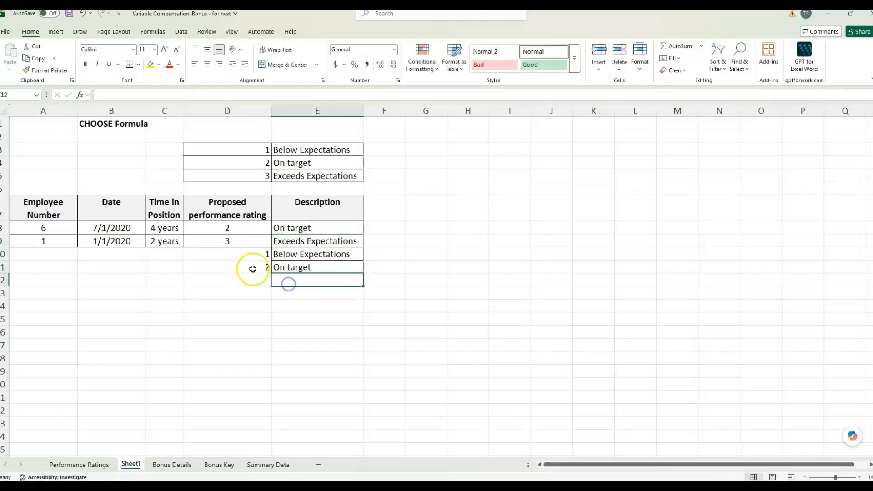
pyautogui.click(307, 268)
pyautogui.click(311, 254)
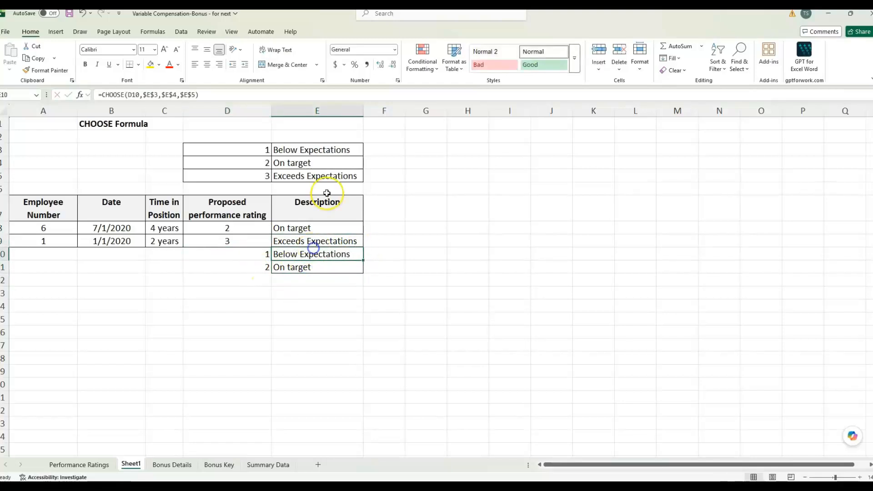
pyautogui.click(309, 230)
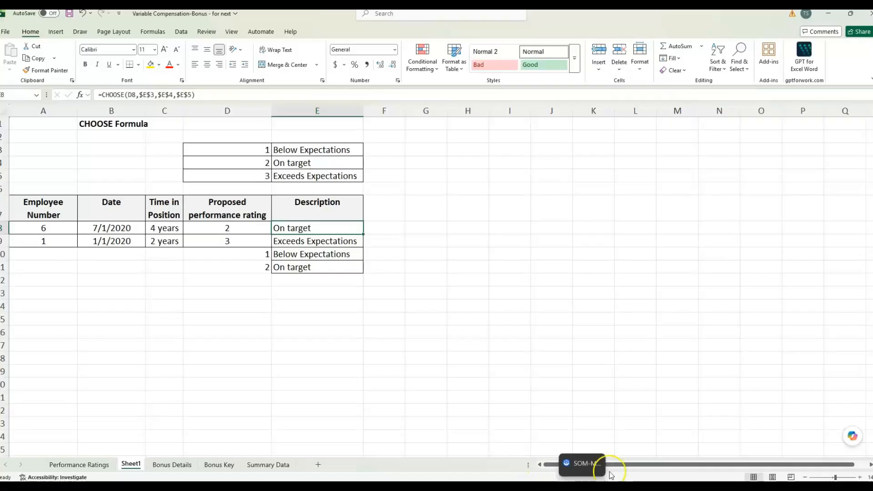
# View the Bonus Details, Bonus Key and Summary Data sheets one after another
pyautogui.click(552, 360)
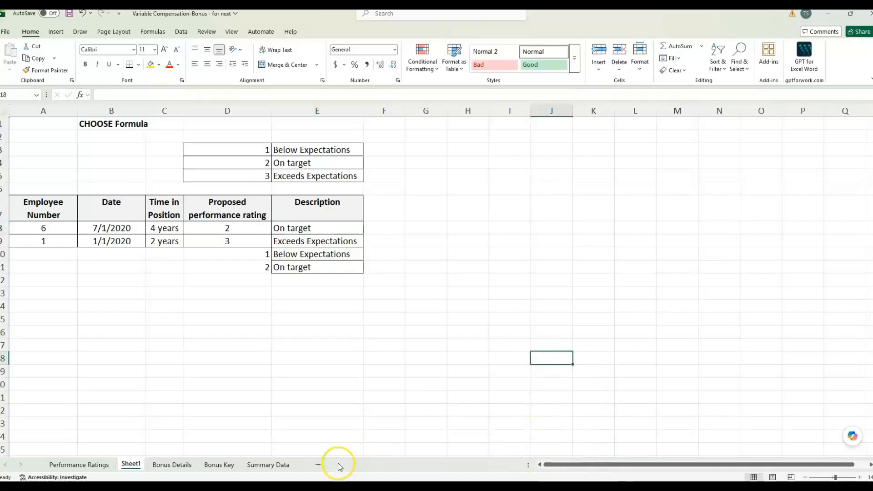
pyautogui.click(177, 464)
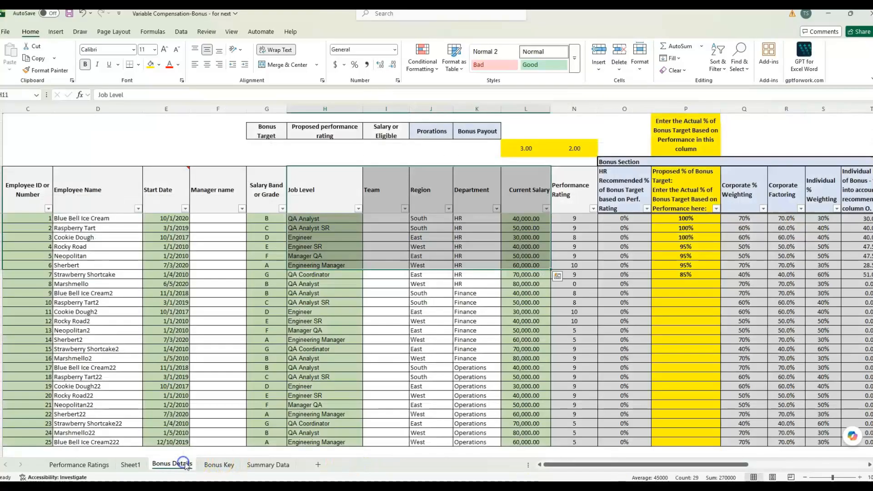
pyautogui.click(223, 466)
pyautogui.click(255, 465)
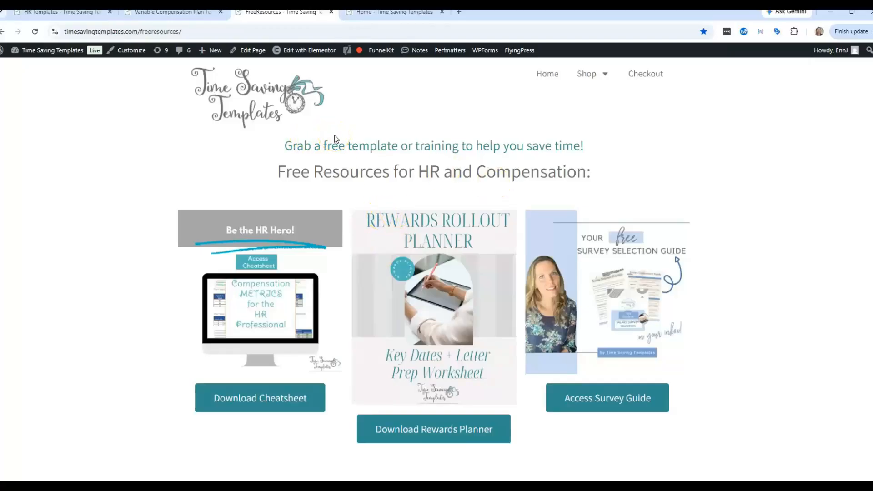
pyautogui.scroll(-2, 539, 163)
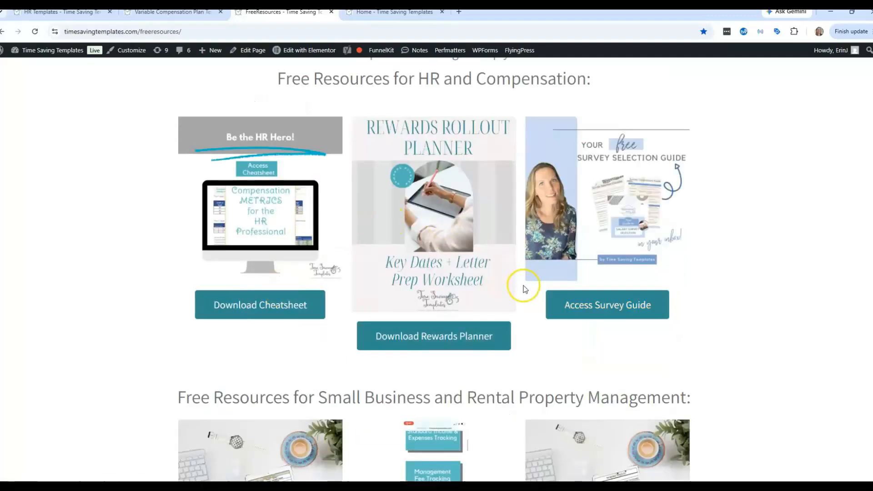
pyautogui.click(588, 301)
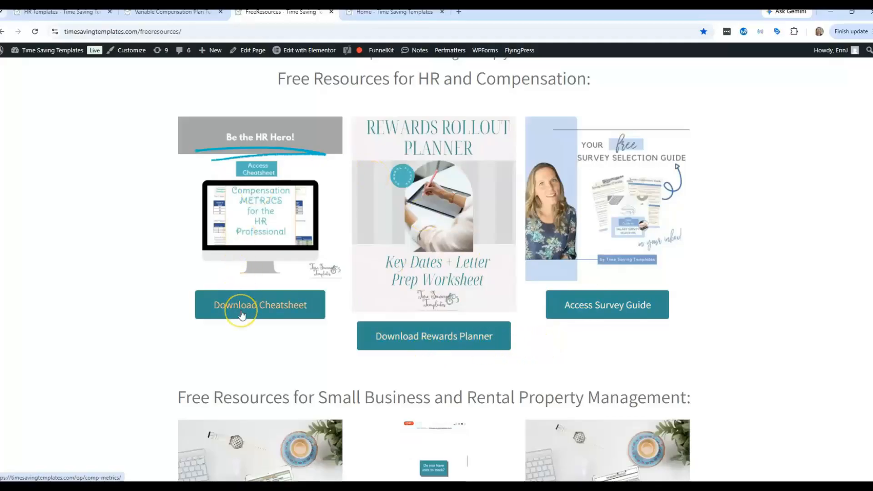
pyautogui.click(614, 303)
pyautogui.scroll(-4, 649, 326)
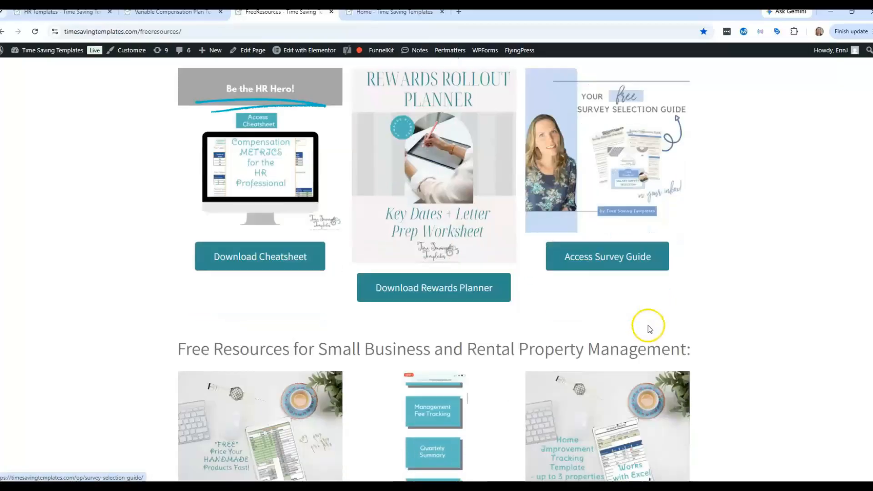
pyautogui.scroll(-1, 648, 326)
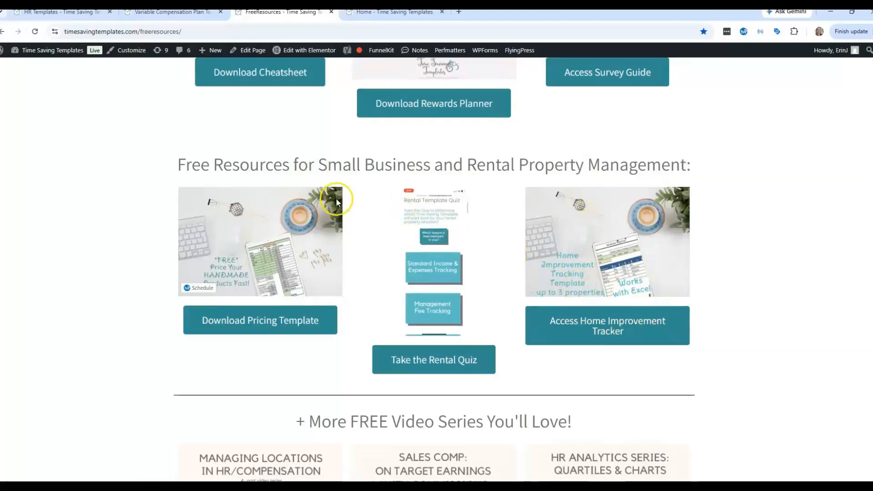
pyautogui.scroll(-1, 599, 246)
pyautogui.scroll(-2, 605, 291)
pyautogui.scroll(5, 609, 307)
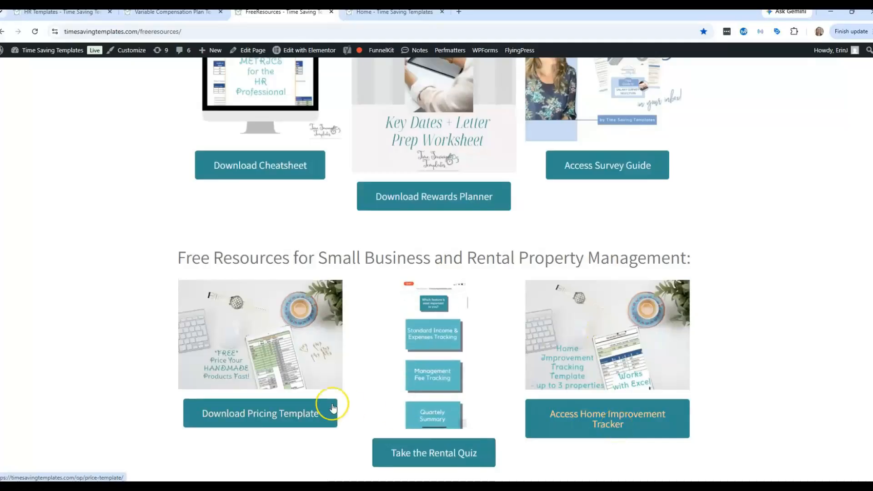
pyautogui.scroll(-10, 389, 384)
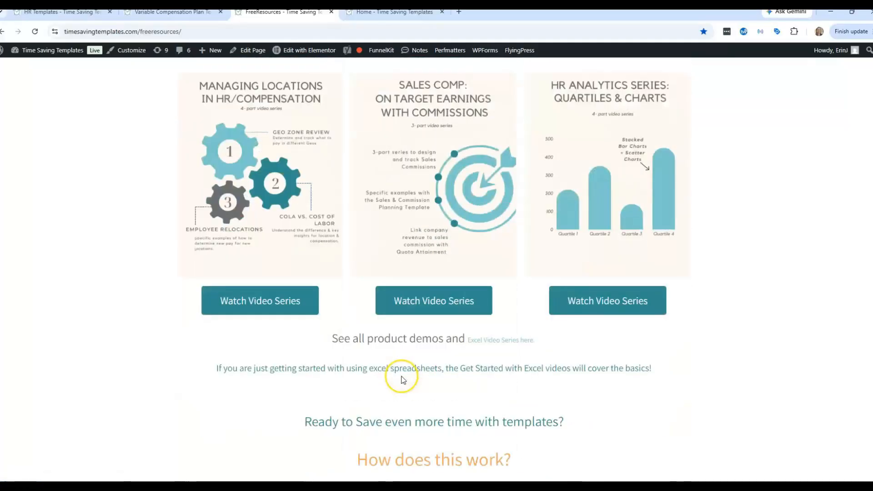
pyautogui.scroll(-5, 406, 378)
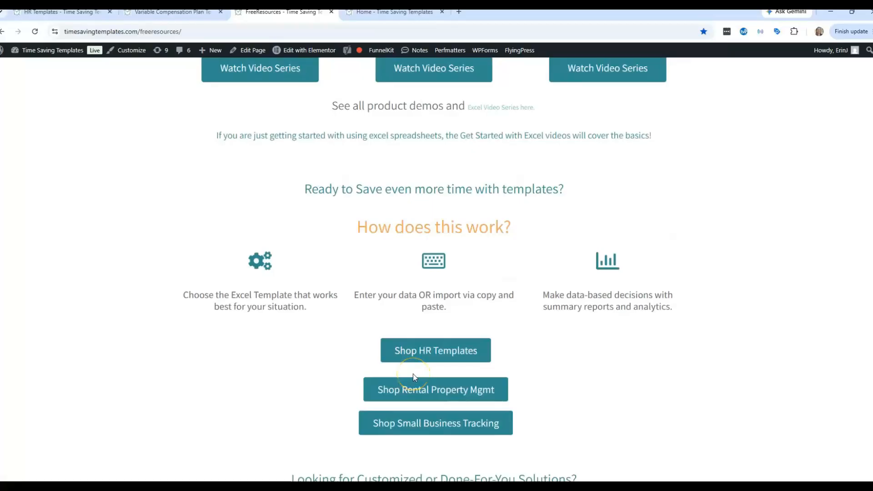
pyautogui.scroll(20, 455, 387)
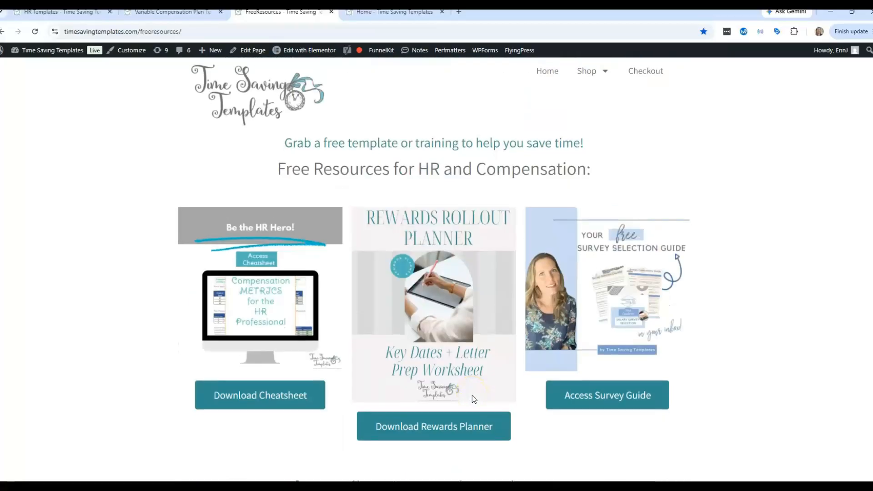
pyautogui.scroll(-10, 472, 395)
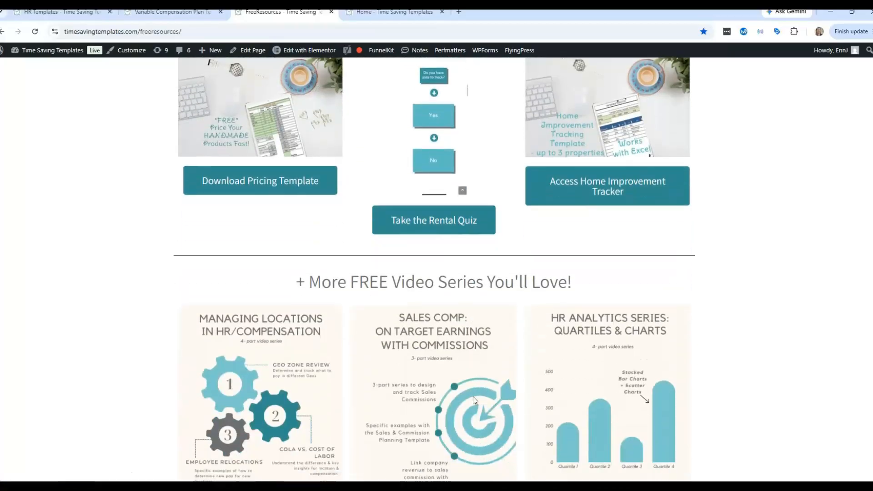
pyautogui.scroll(-5, 490, 379)
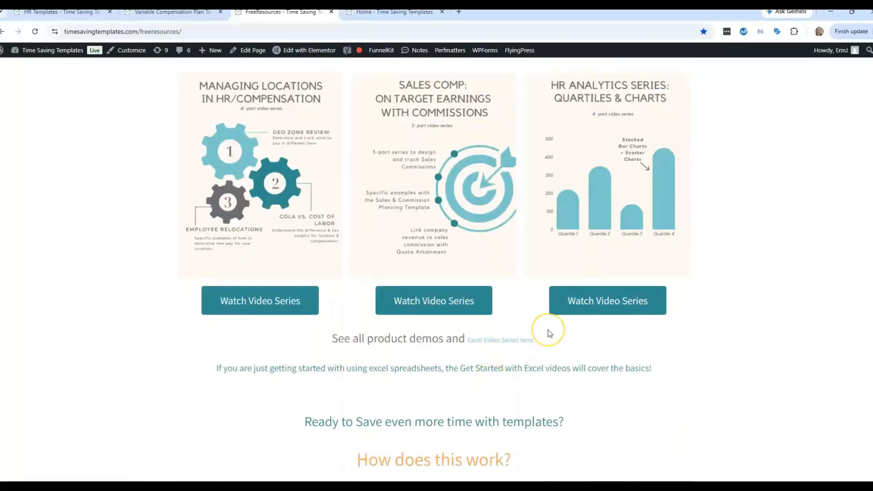